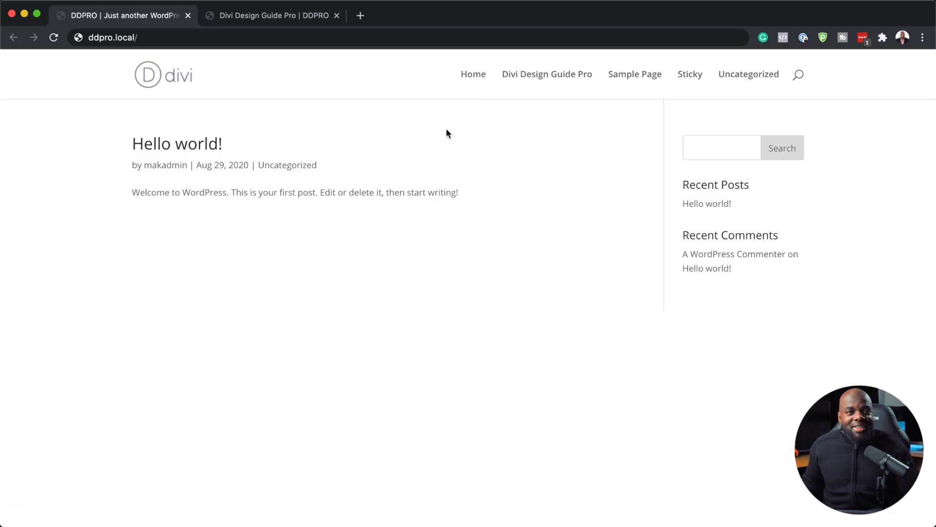
Step: Examine how the header on the Divi Design Guide Pro page changes as the page moves away from and back to its top
click(279, 15)
scroll(480, 204, up, 2)
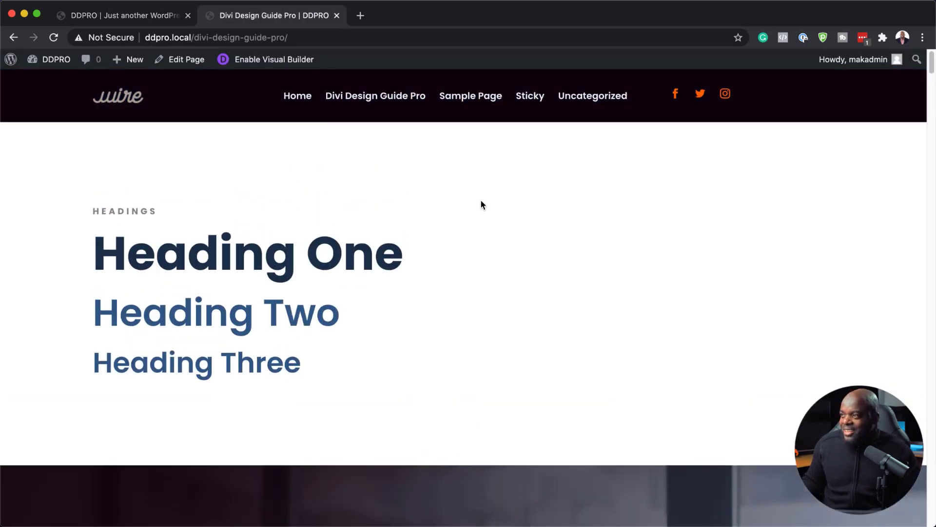
scroll(481, 204, down, 1)
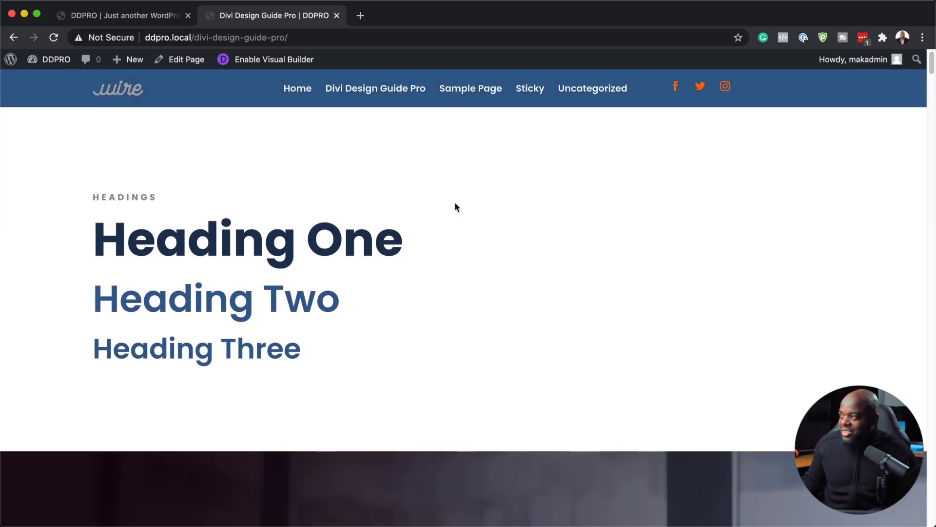
scroll(455, 207, up, 1)
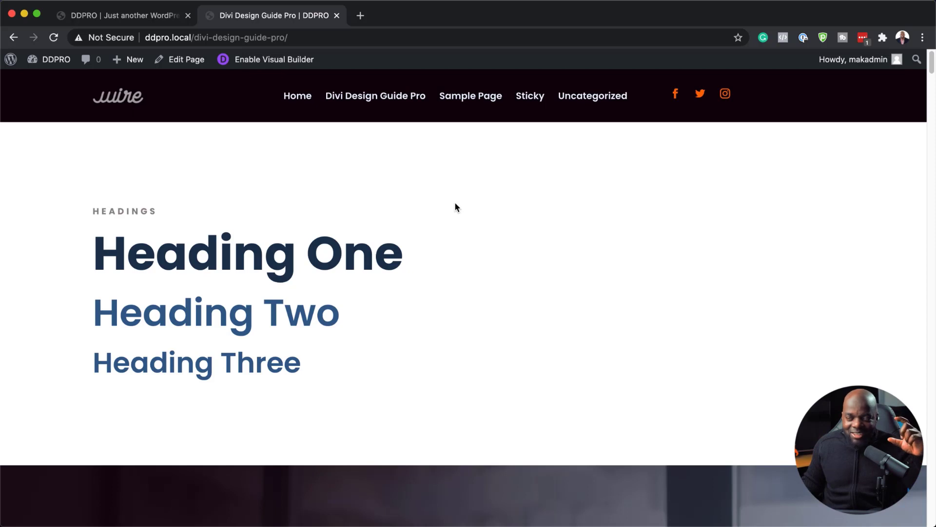
scroll(455, 206, down, 3)
scroll(456, 207, up, 3)
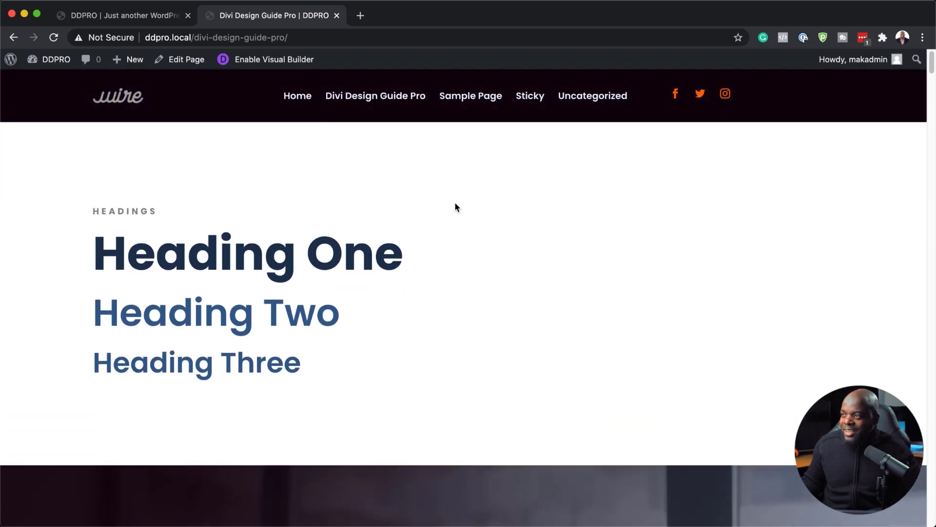
scroll(455, 206, down, 3)
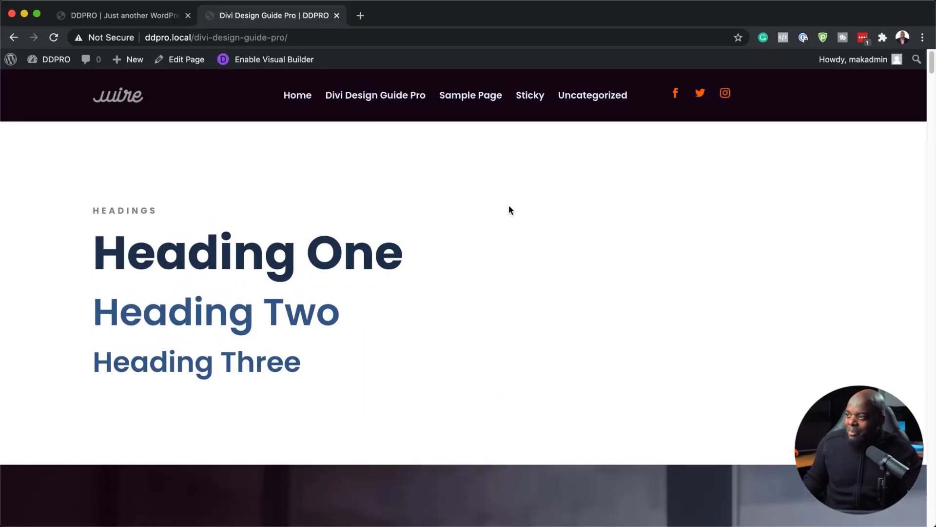
scroll(509, 205, down, 3)
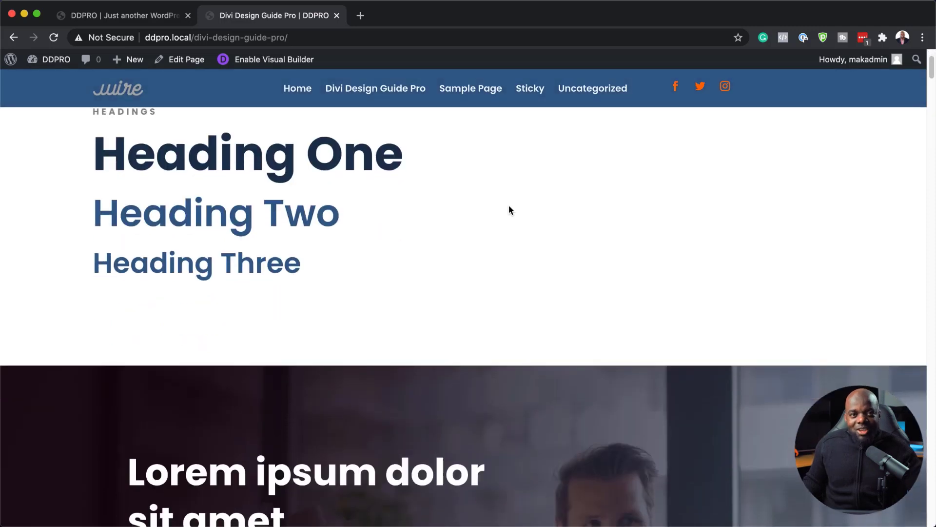
scroll(509, 210, down, 5)
scroll(509, 209, up, 5)
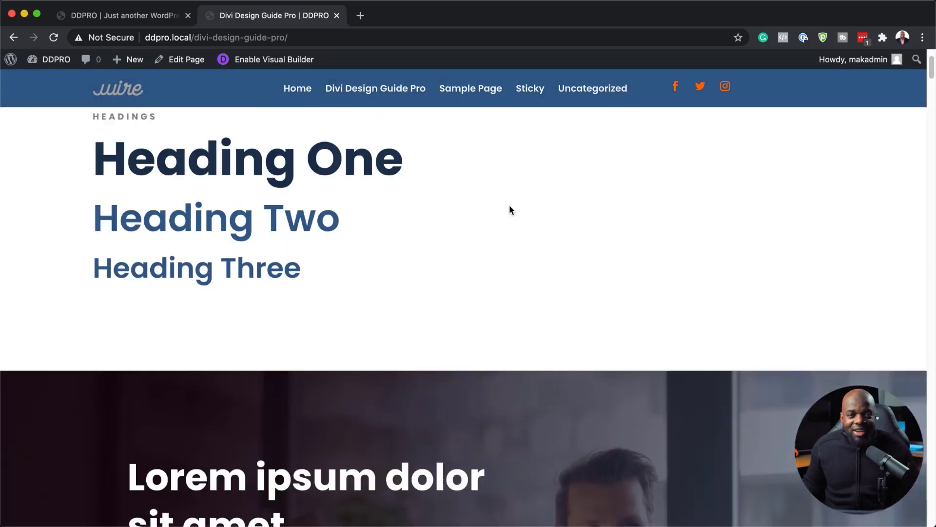
scroll(509, 209, up, 3)
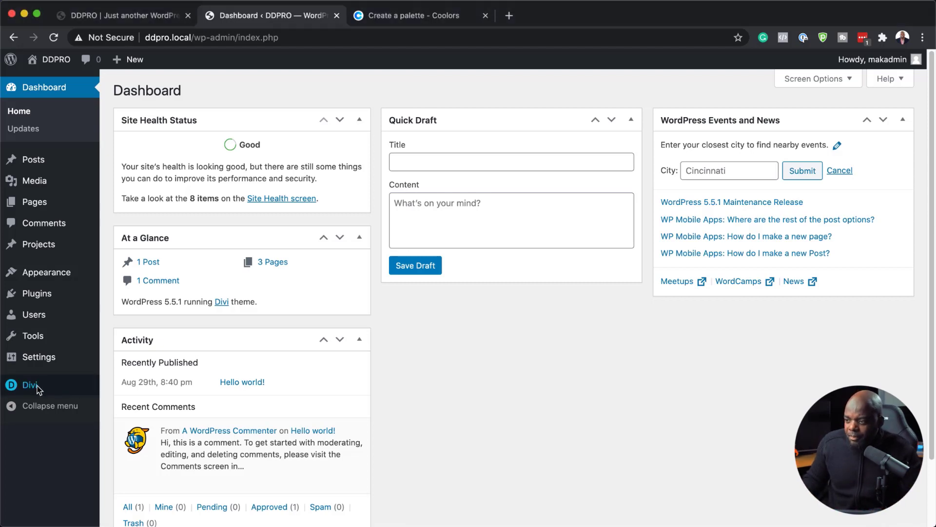
Step: Start a global header from scratch in the Divi Theme Builder and insert a quarter, half, quarter three-column row
mouse_move(31, 387)
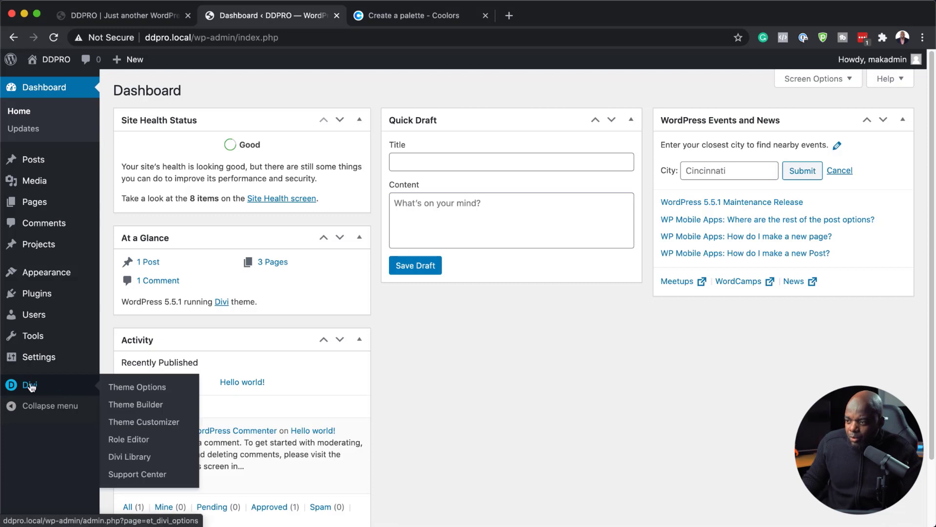
click(149, 409)
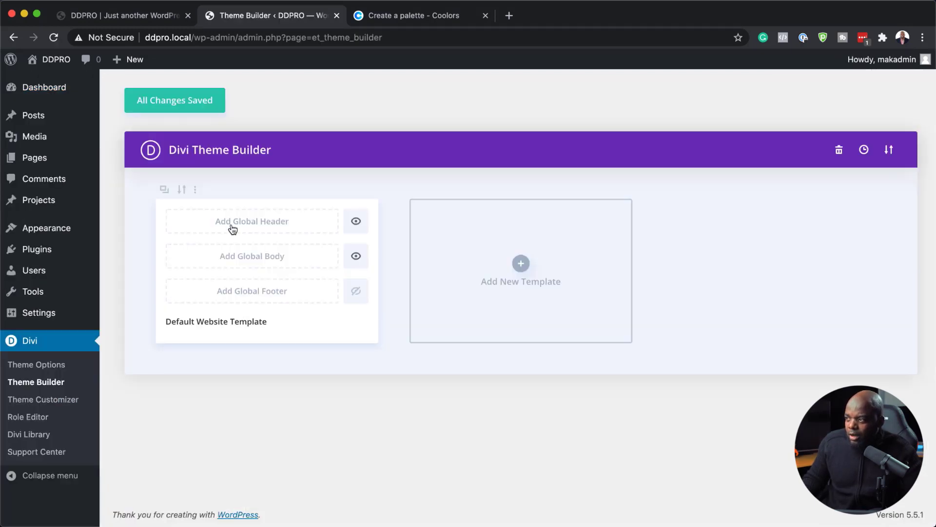
click(232, 226)
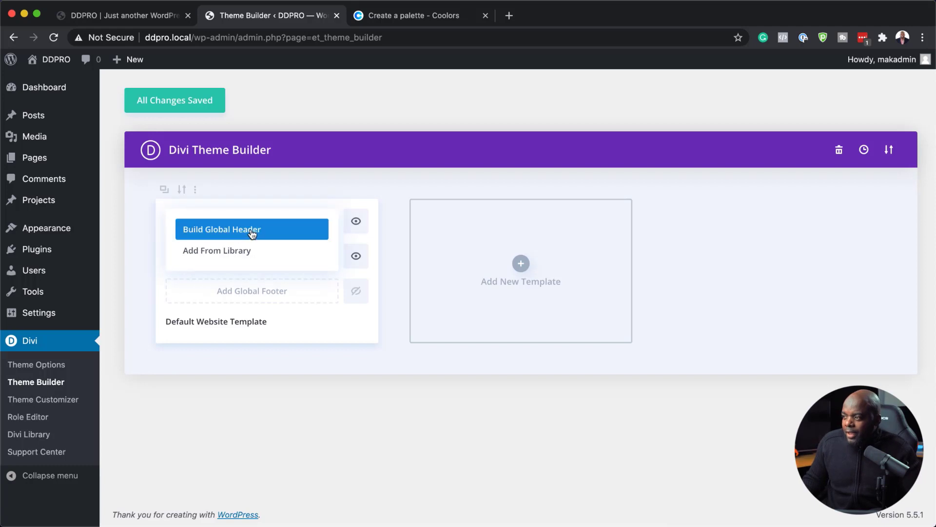
click(257, 233)
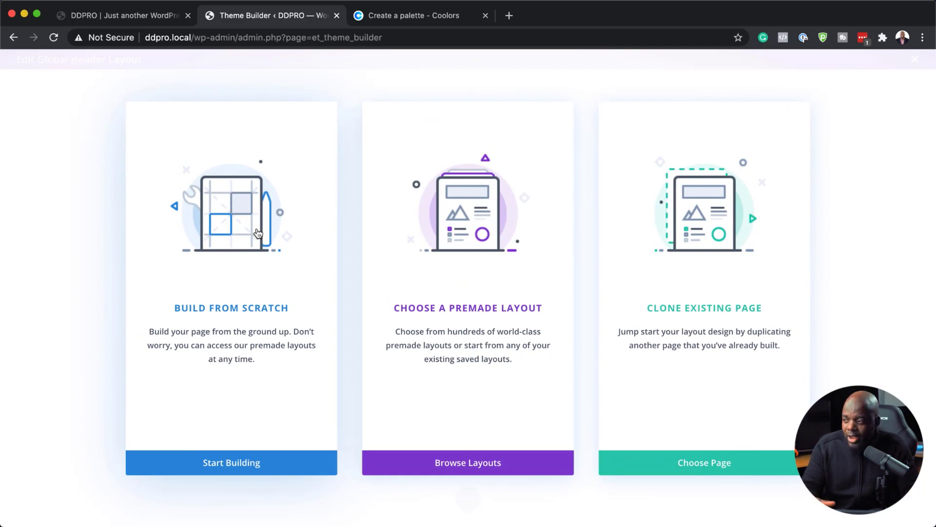
click(268, 468)
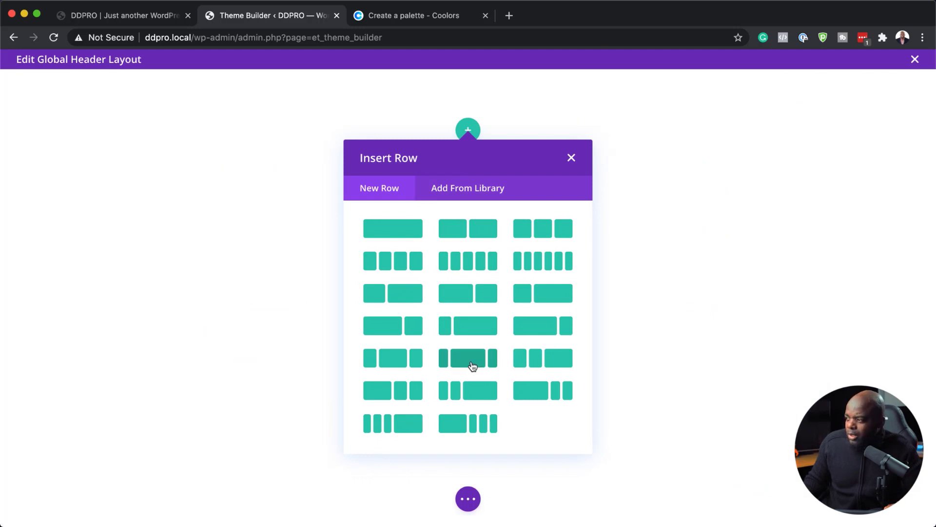
click(402, 348)
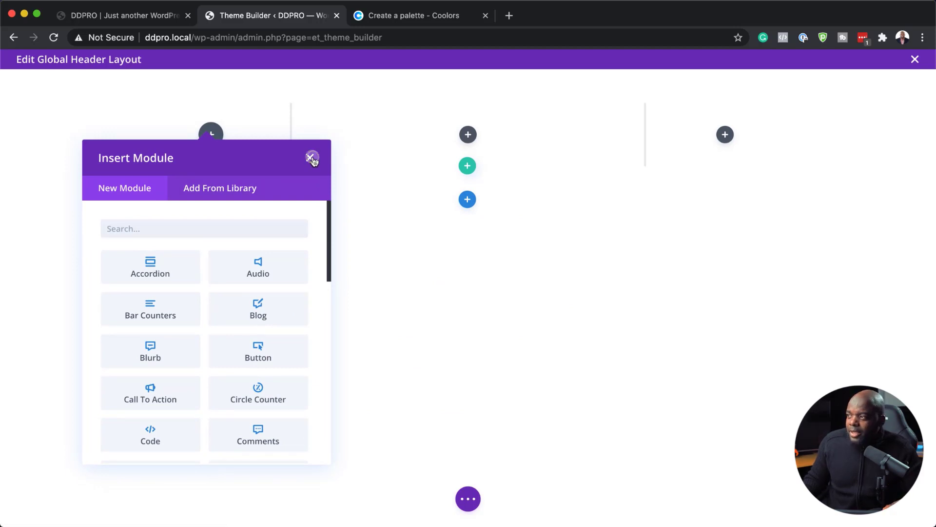
click(311, 157)
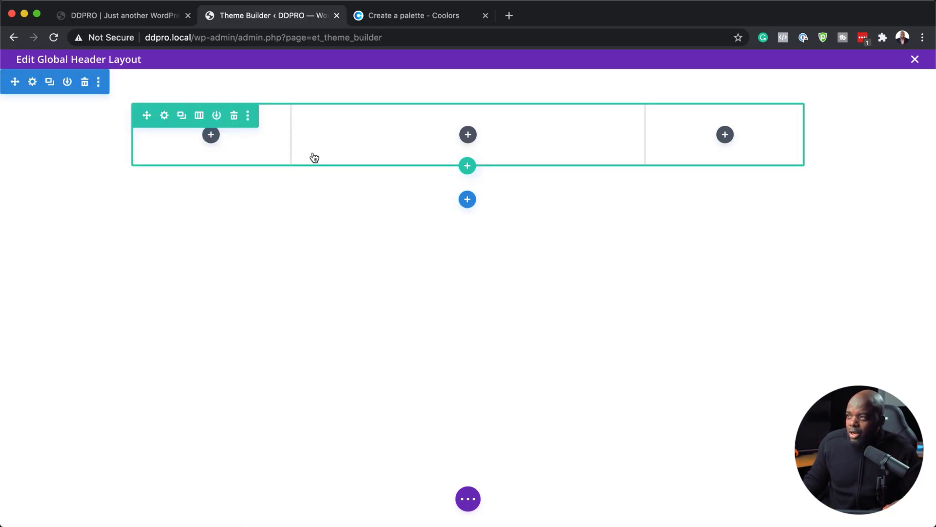
Step: Set the header section's background to the near-black first colour of the saved palette and save the section settings
click(33, 82)
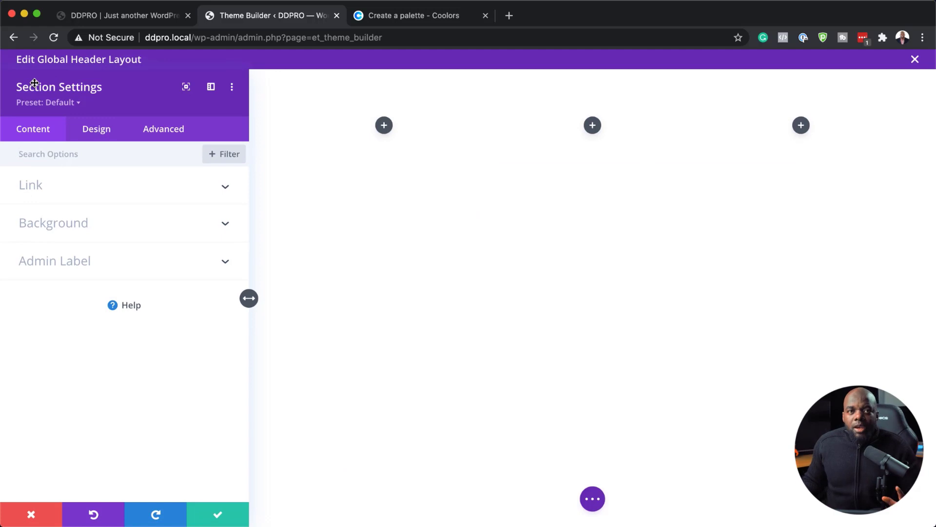
click(89, 234)
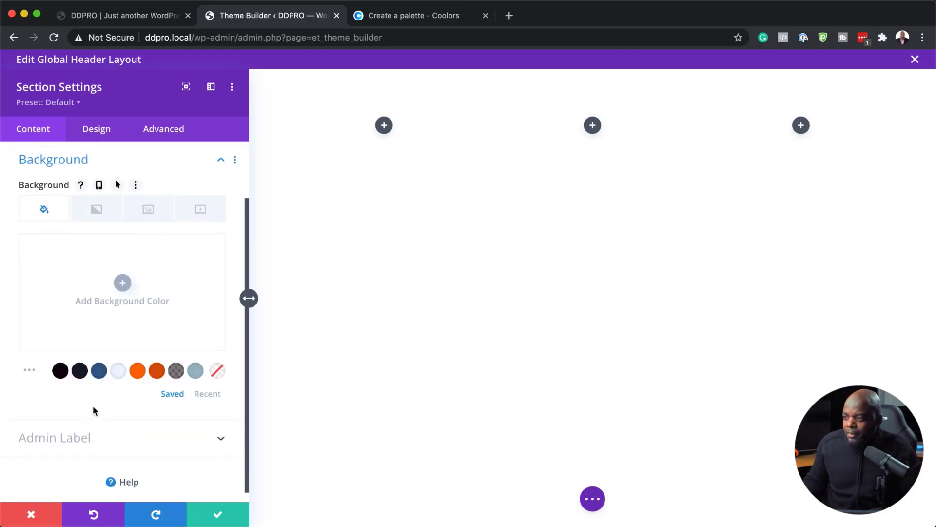
click(60, 370)
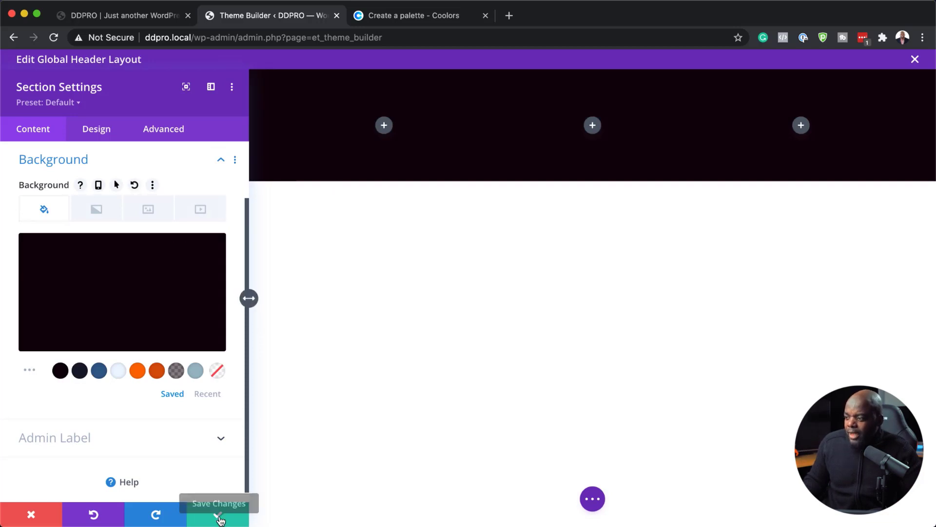
click(218, 516)
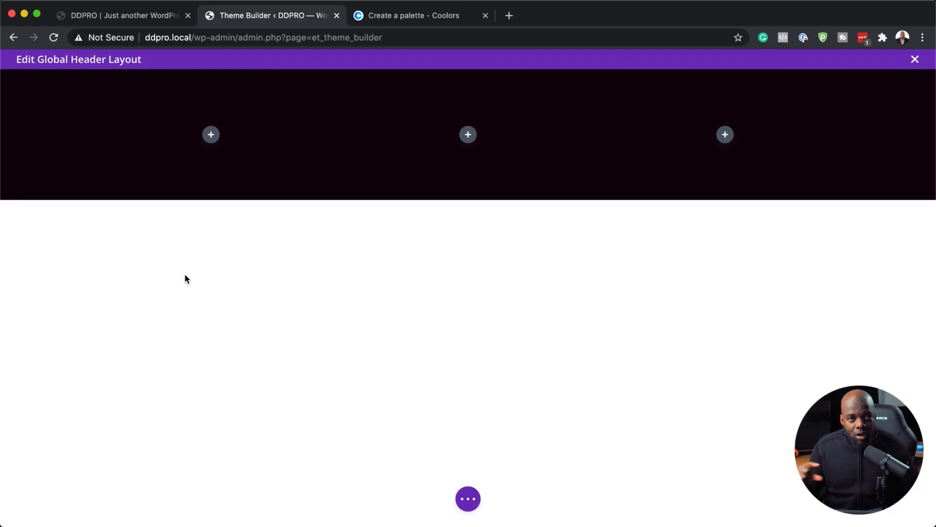
Step: Insert an Image module into the first column of the header row
mouse_move(165, 123)
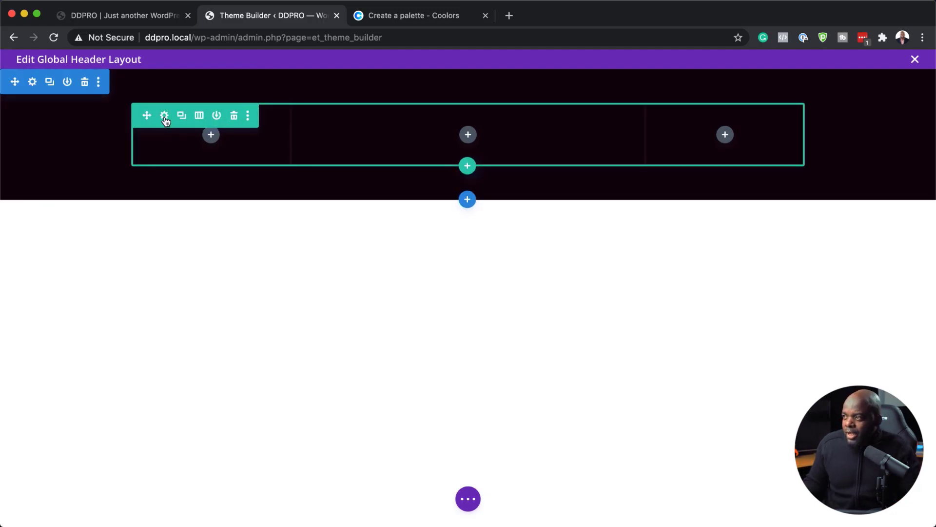
click(211, 135)
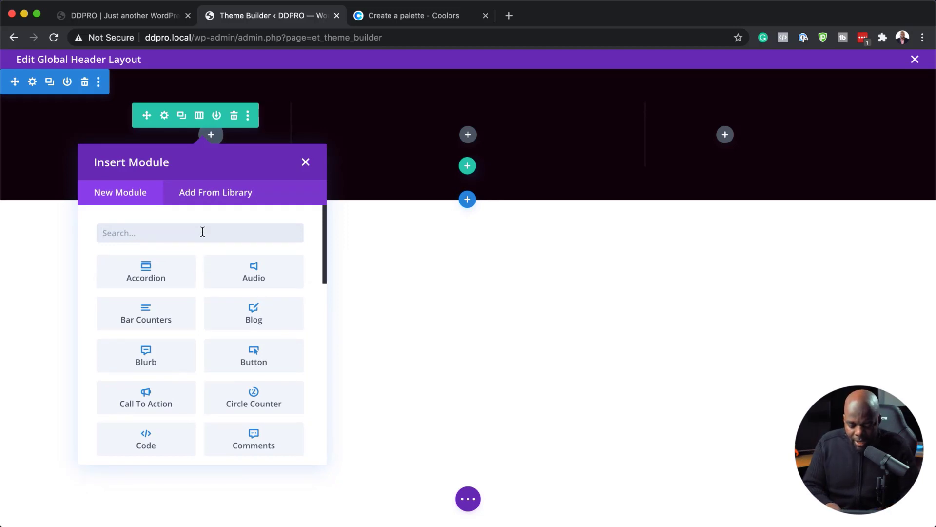
key(Escape)
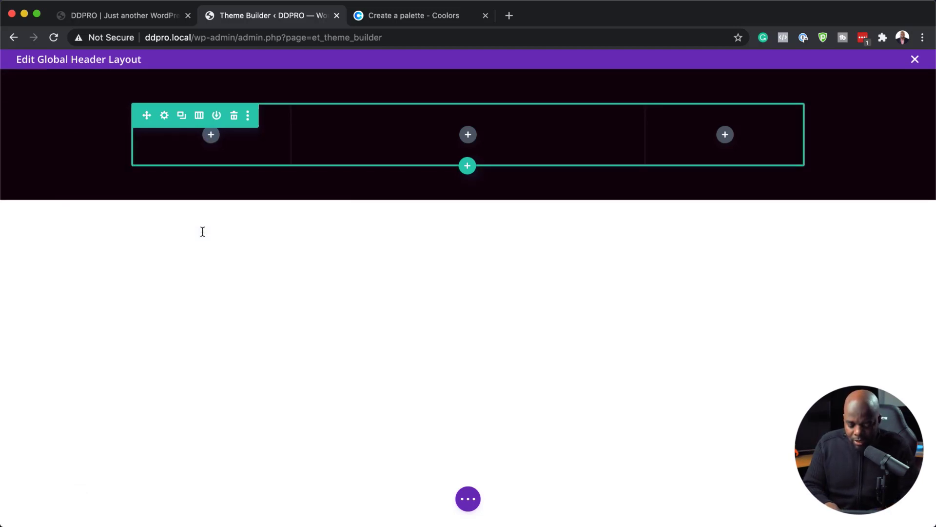
click(211, 136)
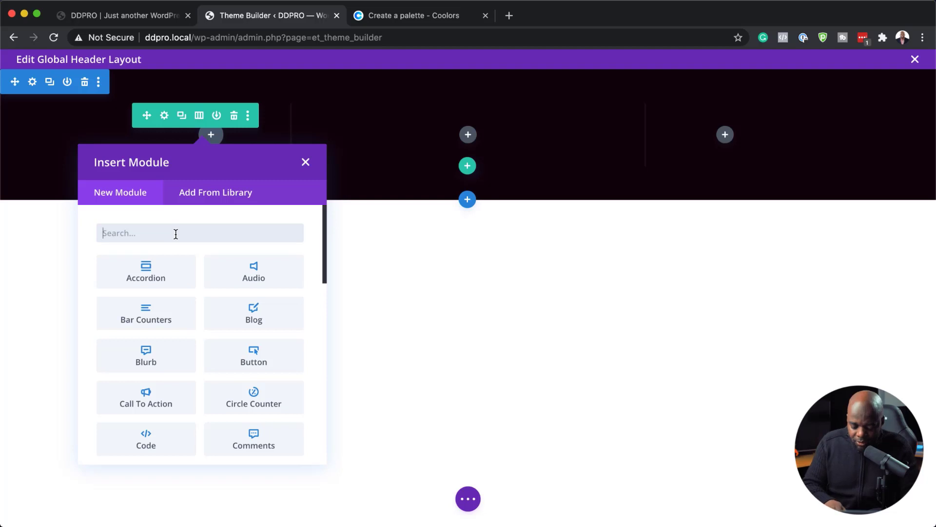
text(image)
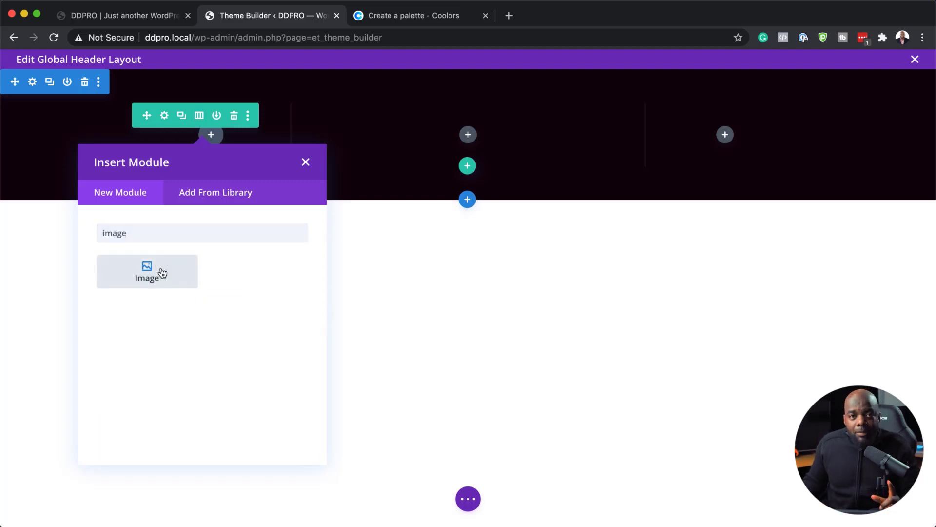
click(160, 273)
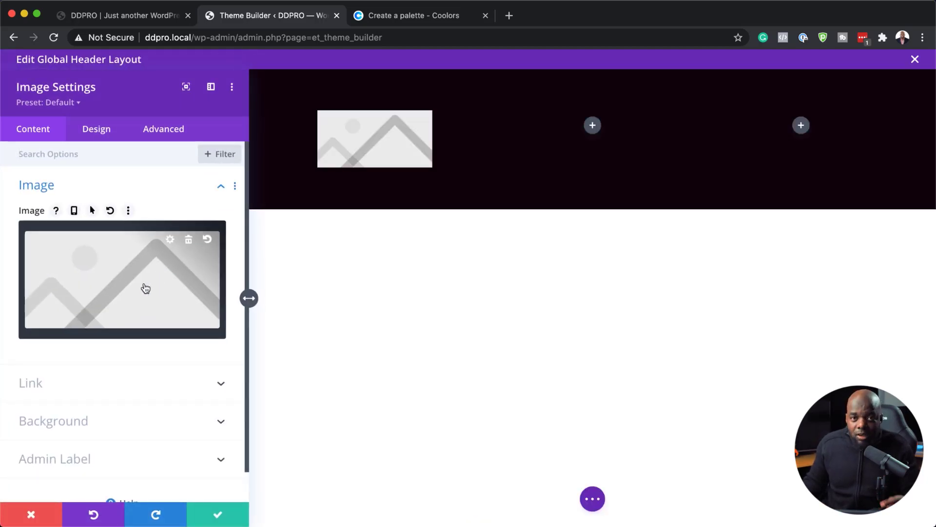
Step: Replace the module's placeholder image with the grey "wire" logo from the media library
click(146, 288)
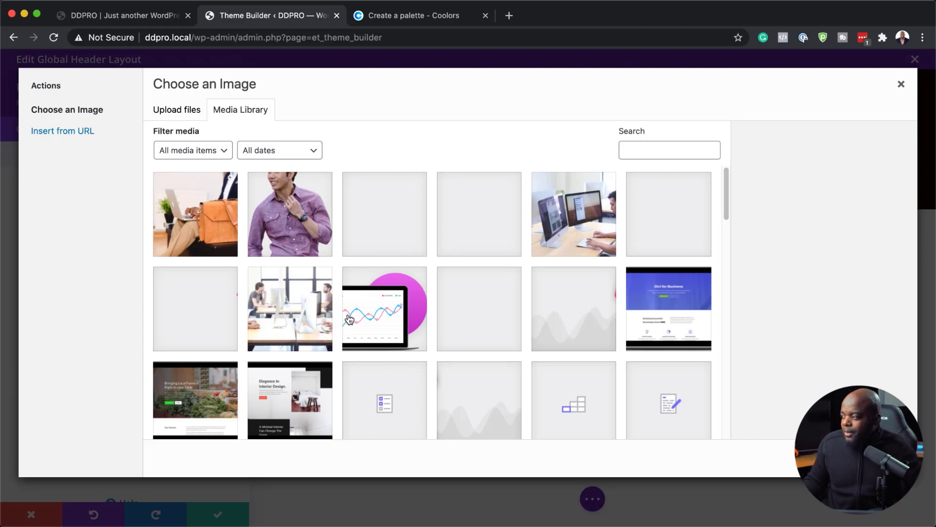
scroll(349, 317, down, 12)
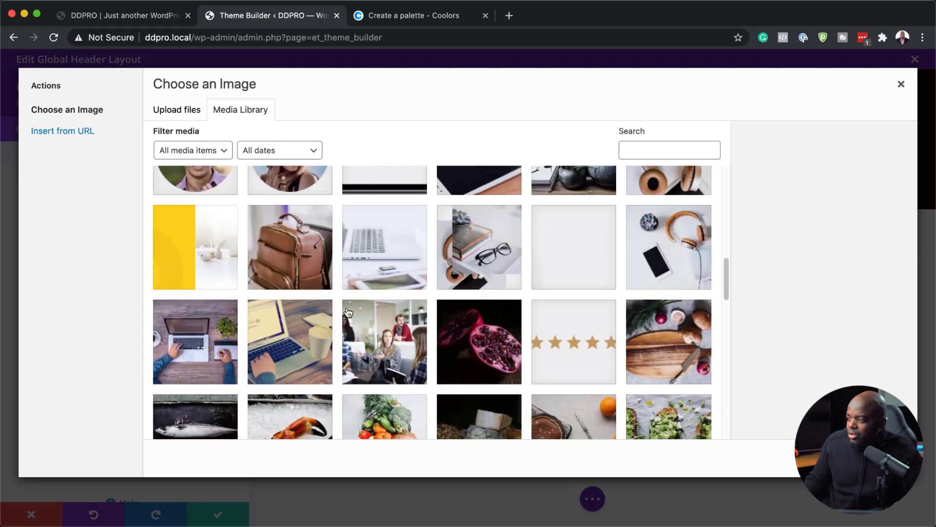
scroll(348, 312, down, 6)
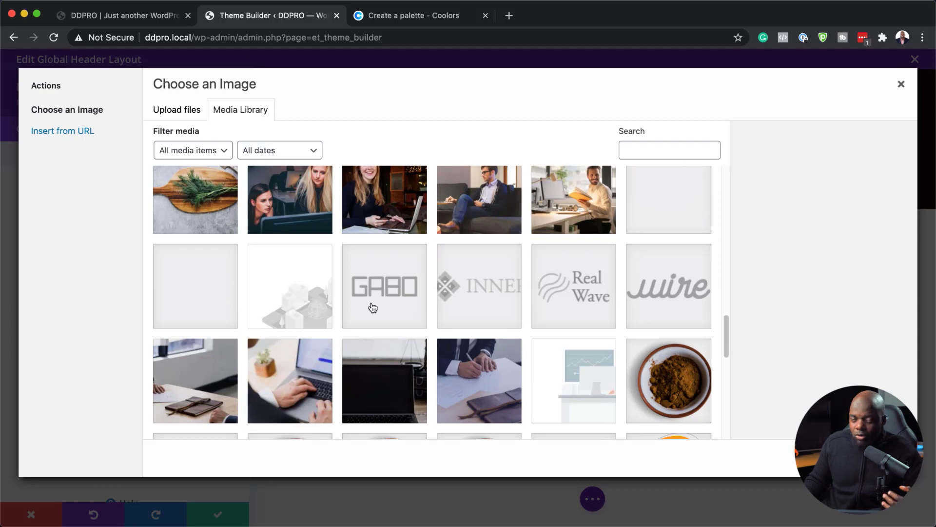
click(677, 297)
click(873, 458)
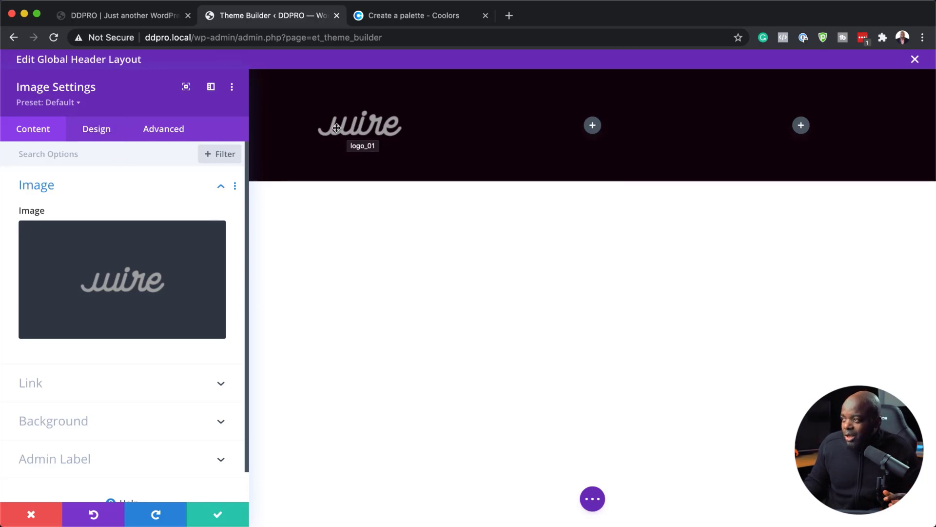
Step: Set the logo image's width to 56% in its sizing options and save the module
click(102, 130)
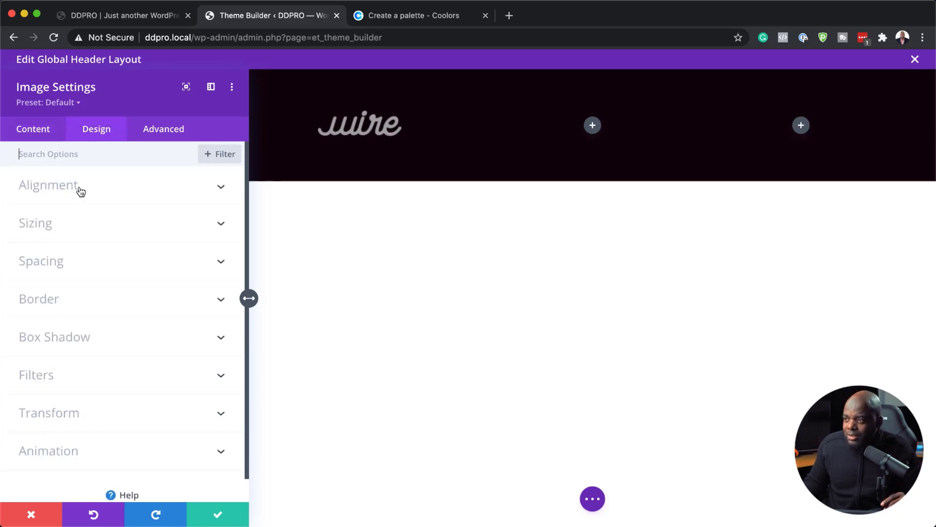
click(41, 235)
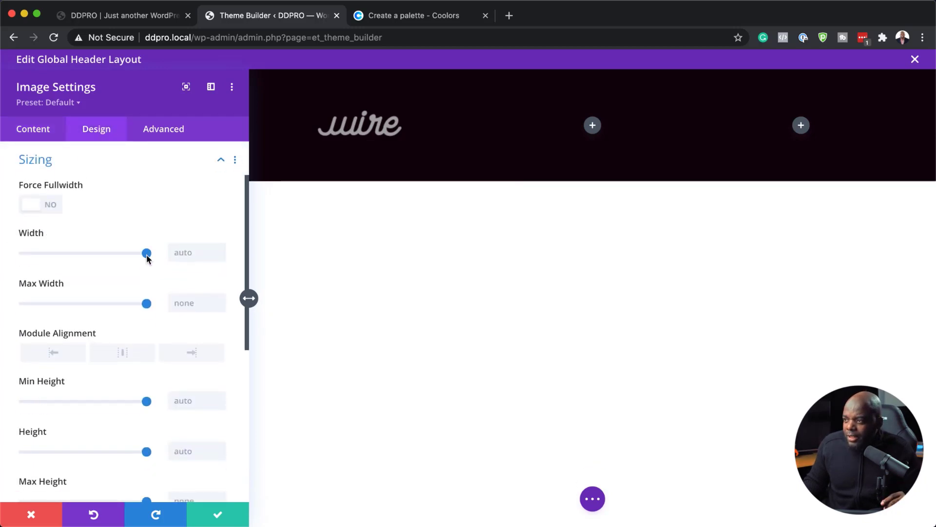
drag(145, 254, 97, 260)
drag(96, 260, 93, 262)
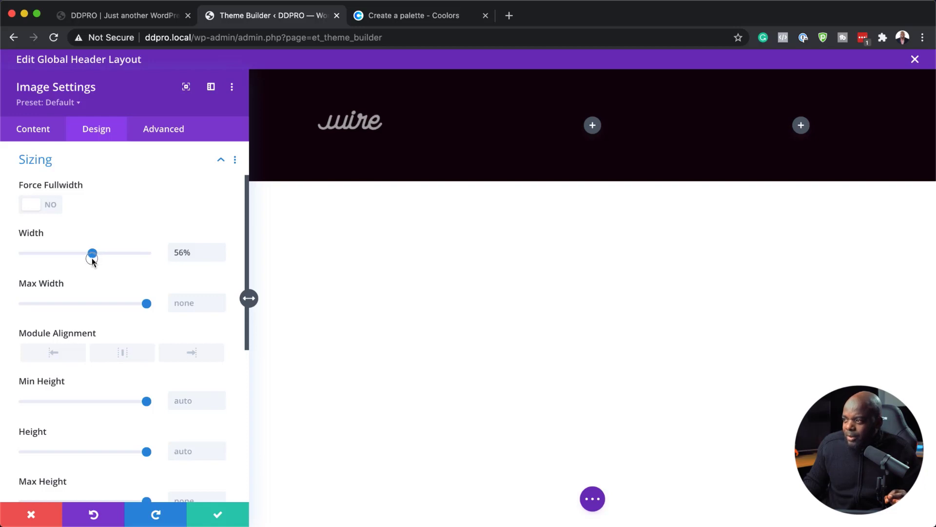
click(217, 516)
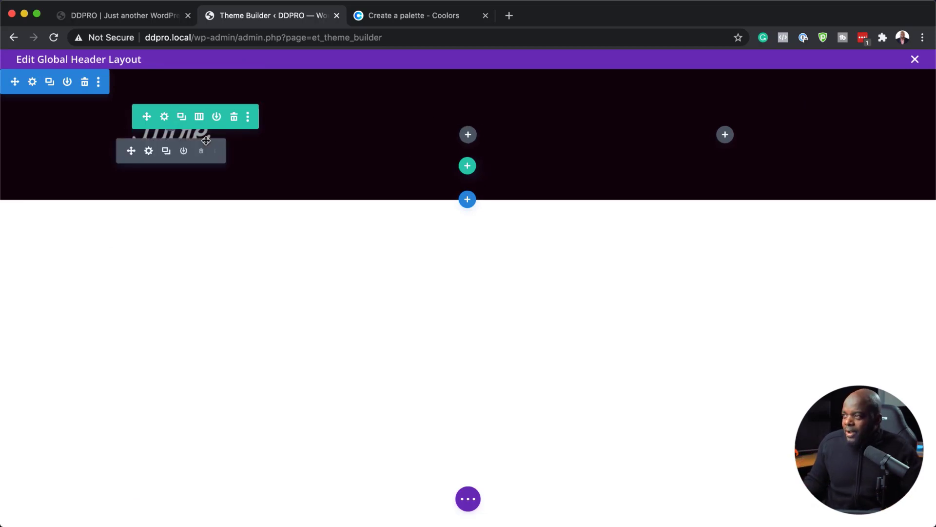
Step: Insert a Menu module into the second column of the header row
click(468, 134)
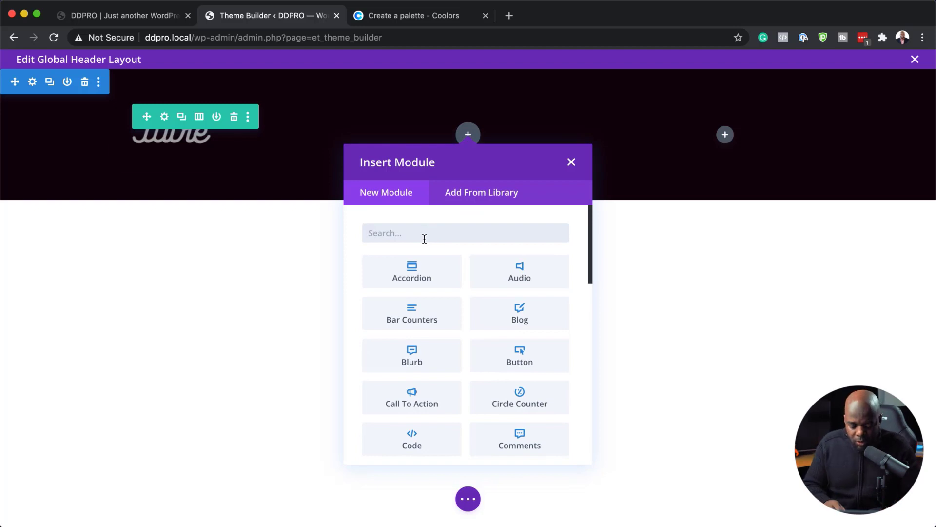
text(menu)
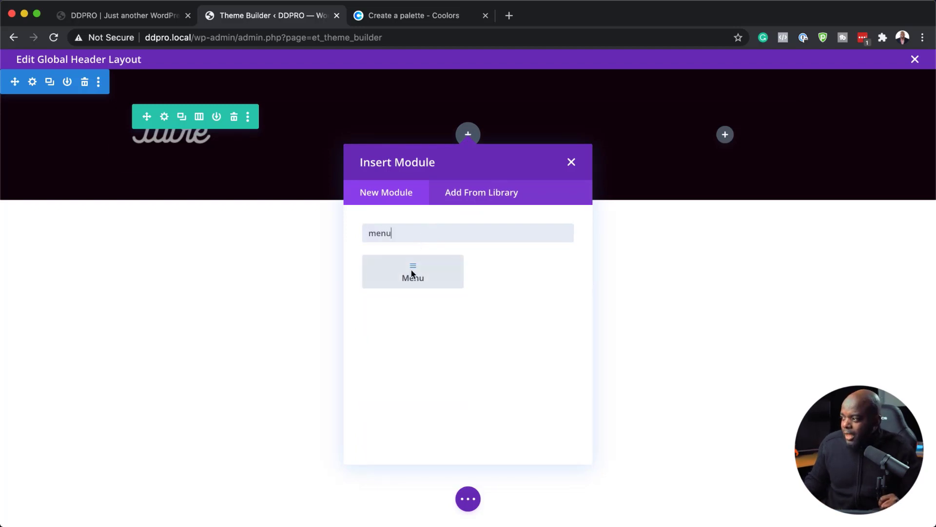
click(412, 273)
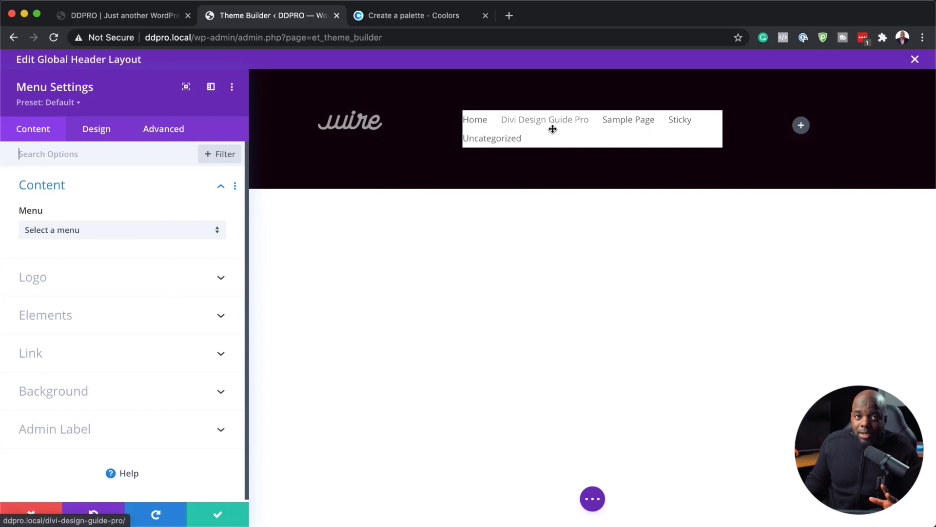
Step: Set the Menu module's background colour to transparent
scroll(146, 385, down, 1)
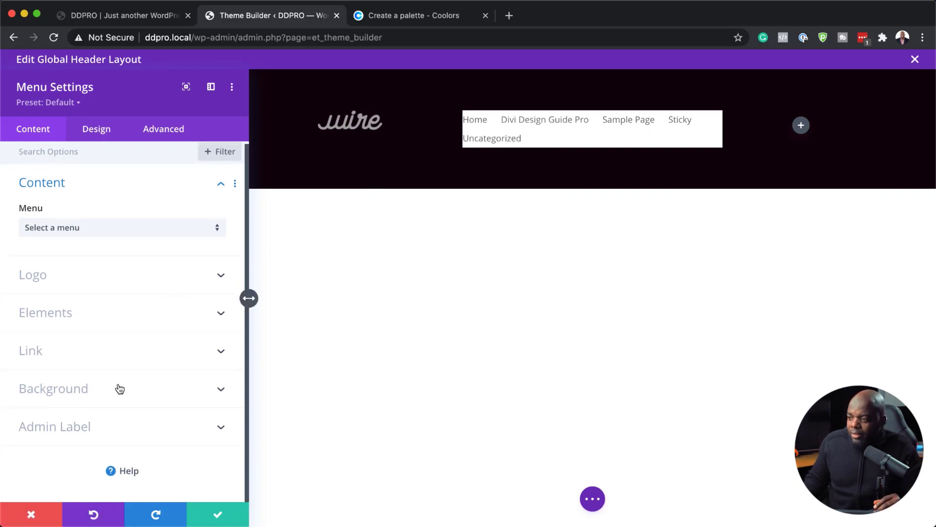
click(78, 390)
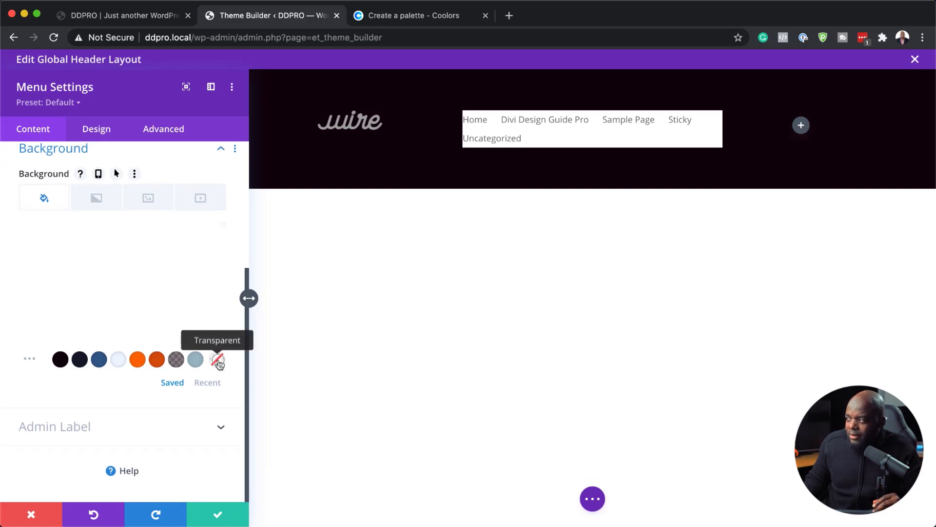
click(217, 361)
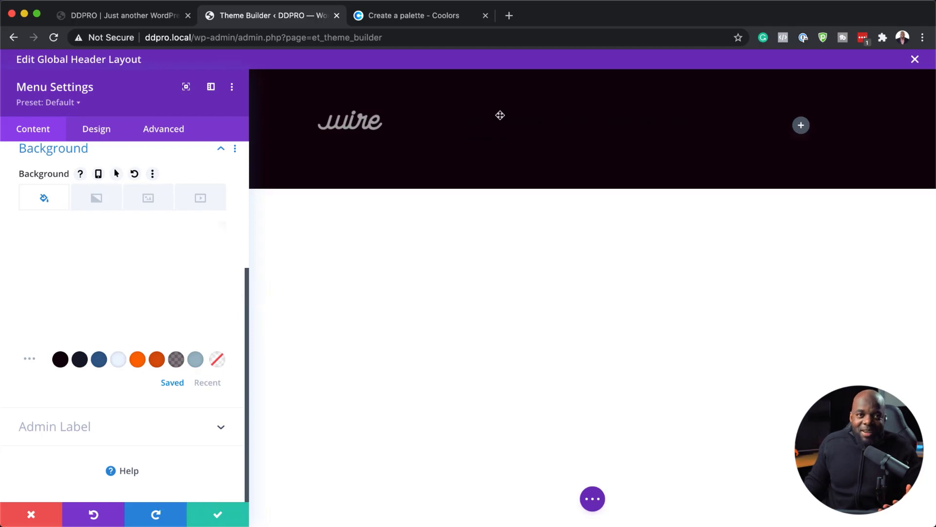
Step: Set the menu text colour to the light #ebf5ff from the saved palette
click(104, 133)
click(86, 228)
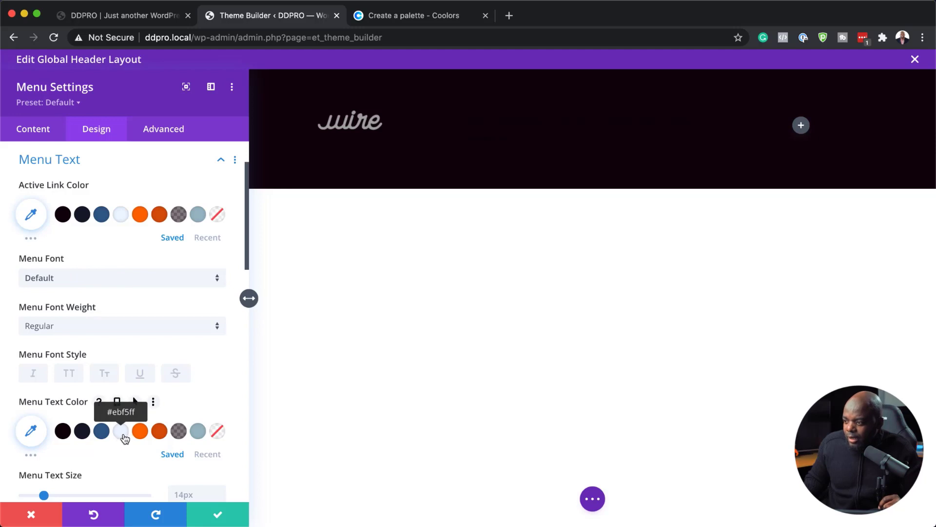
click(122, 432)
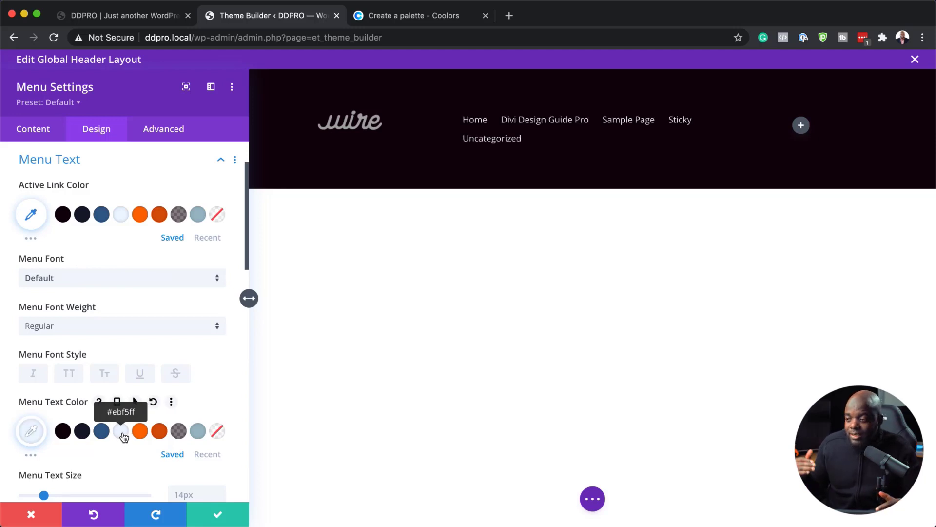
Step: Set the menu text to the Poppins font in Semi Bold weight at a size of 15px
click(70, 283)
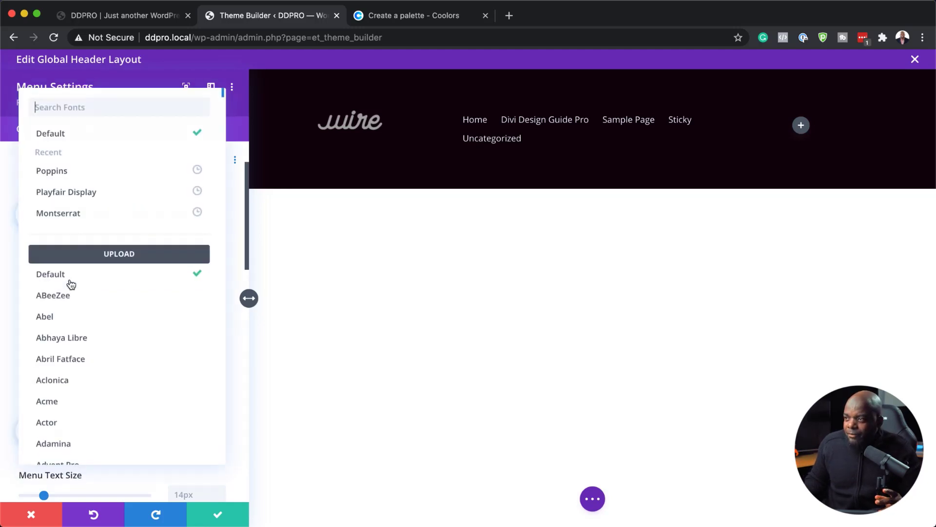
click(98, 171)
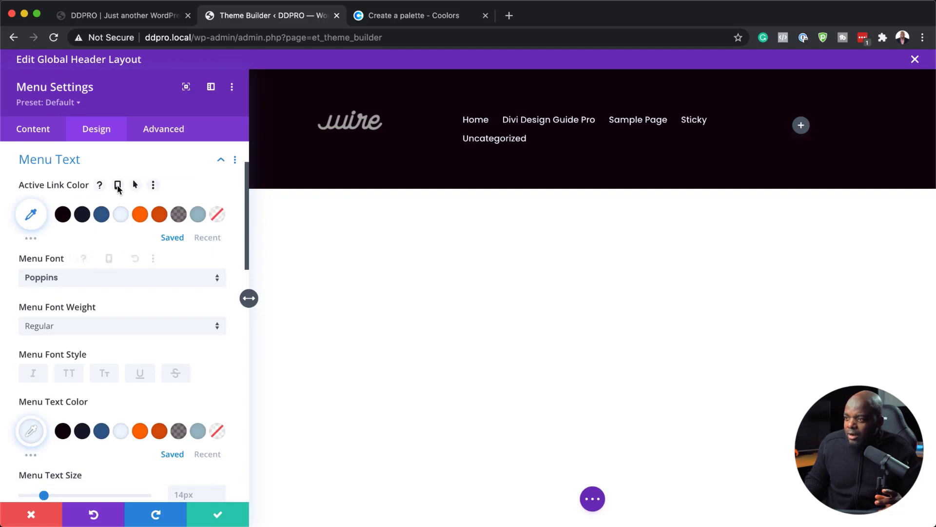
click(117, 325)
click(109, 382)
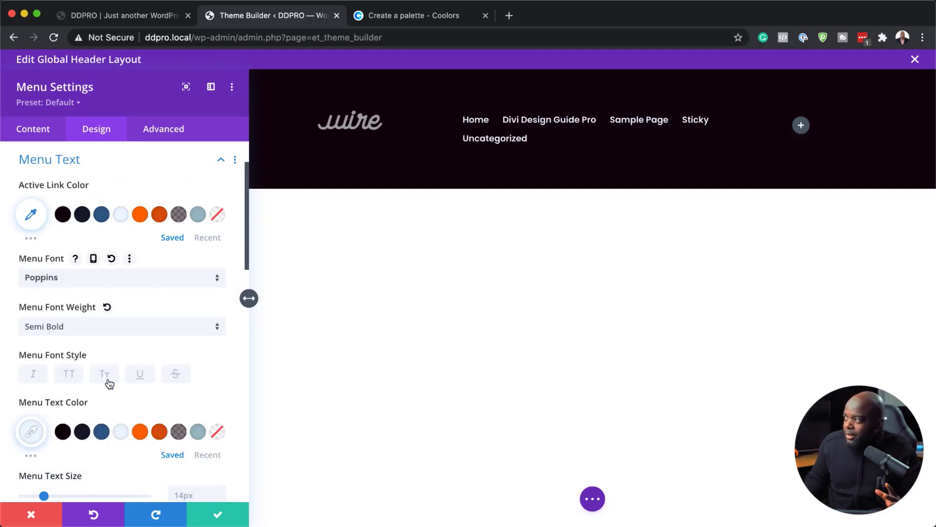
scroll(210, 429, down, 3)
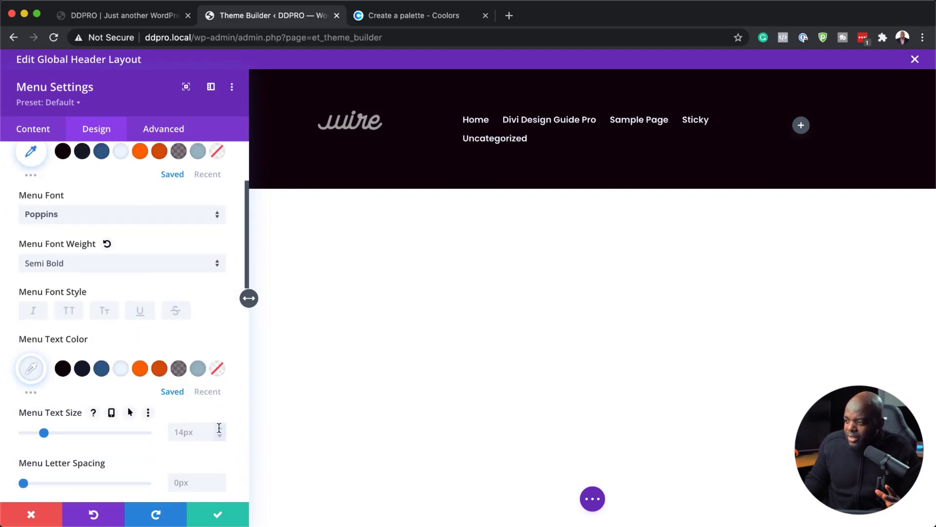
click(219, 429)
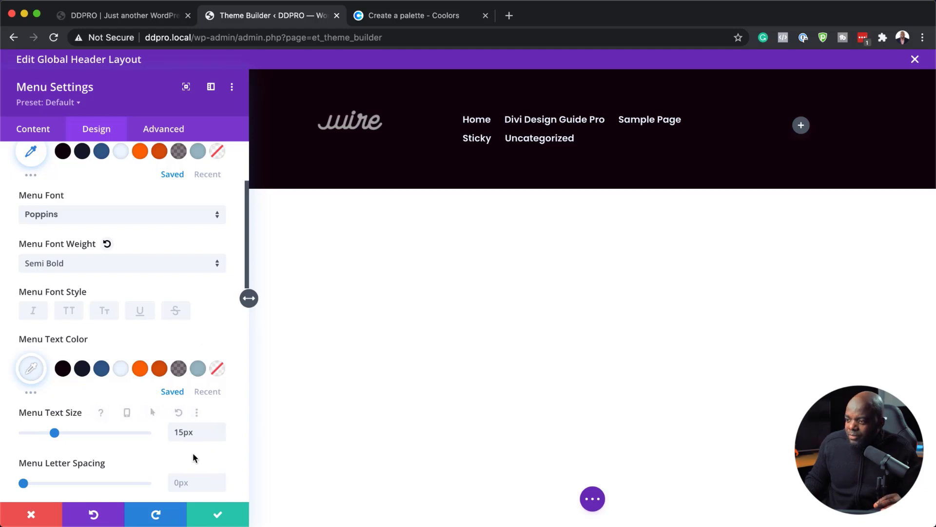
scroll(238, 223, down, 1)
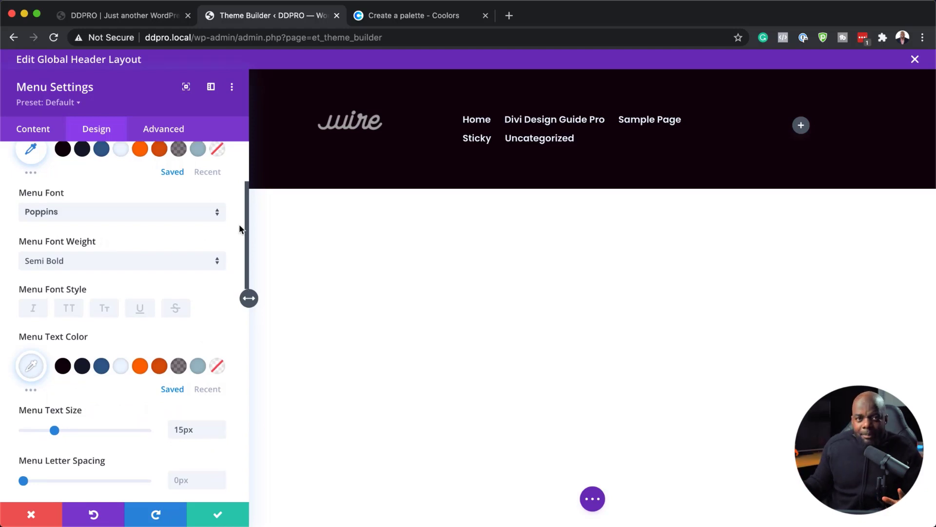
Step: Set the menu's active link colour to the bright orange from the saved palette and save the module
scroll(174, 230, up, 3)
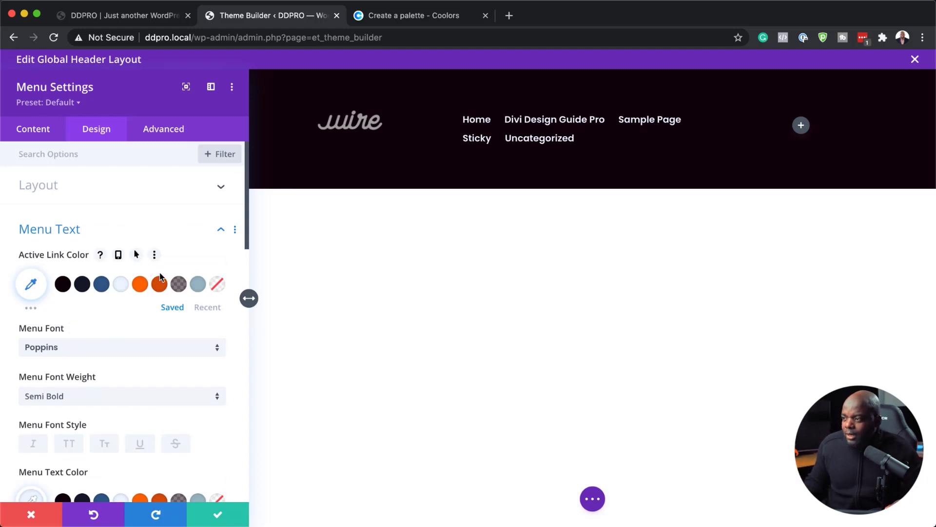
click(140, 284)
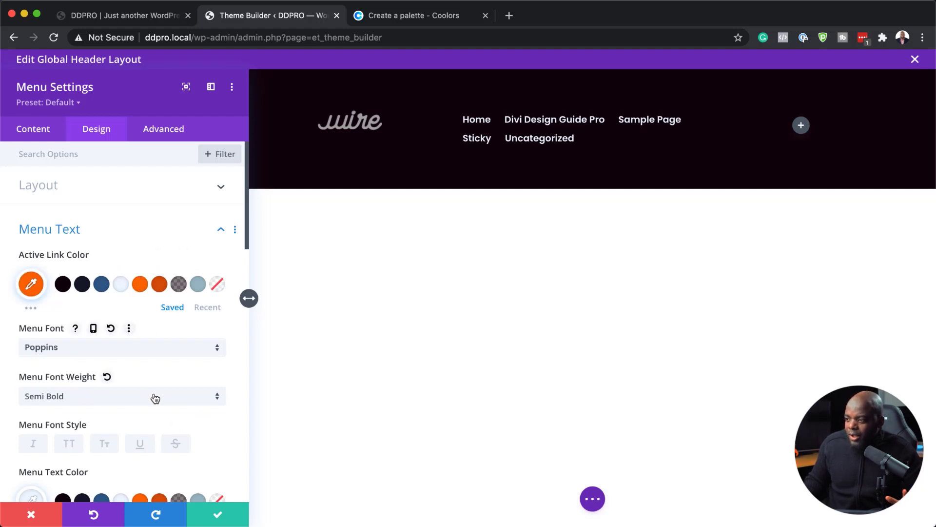
scroll(212, 412, down, 1)
scroll(213, 415, down, 5)
click(218, 514)
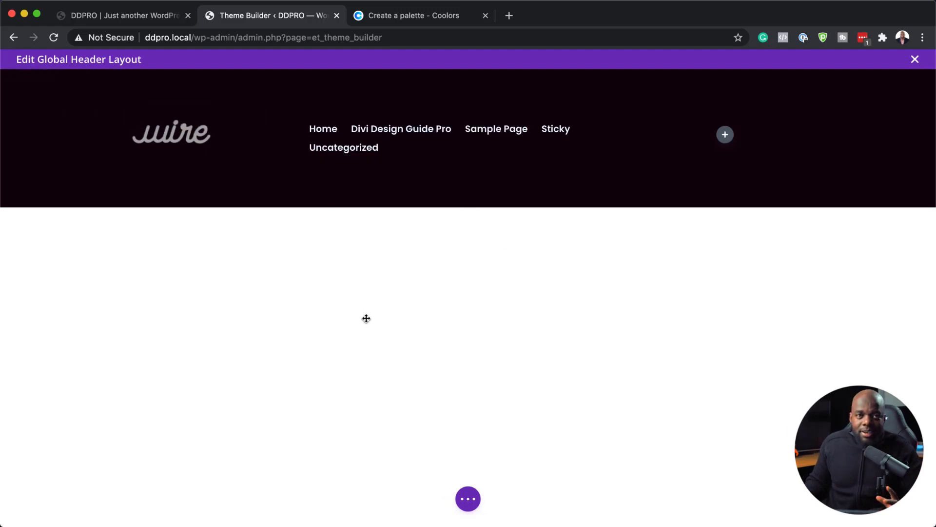
Step: Reduce the logo image's width to 44% in its sizing options and save the module
mouse_move(171, 140)
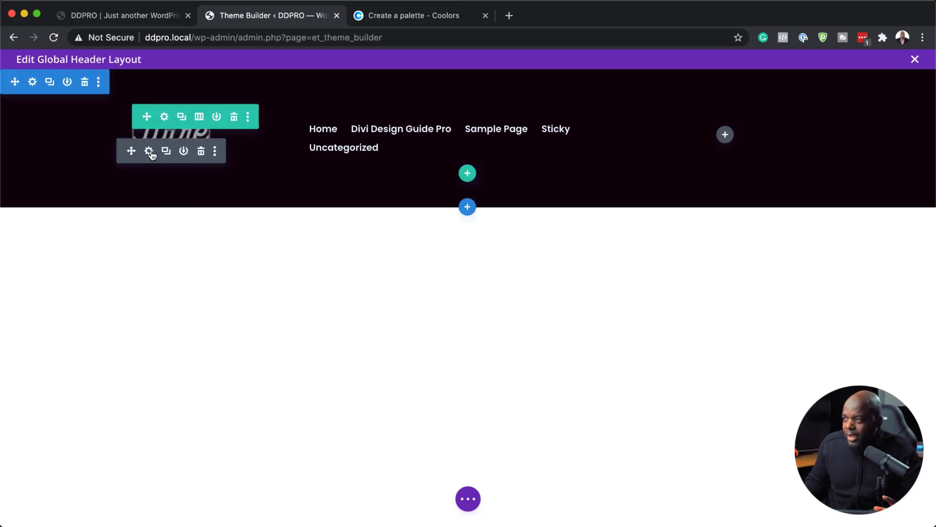
click(150, 151)
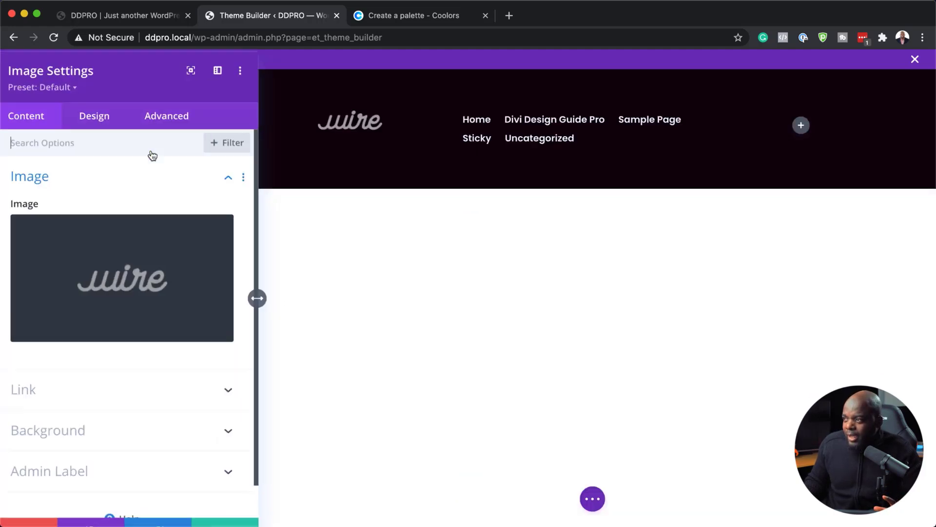
click(104, 129)
click(54, 227)
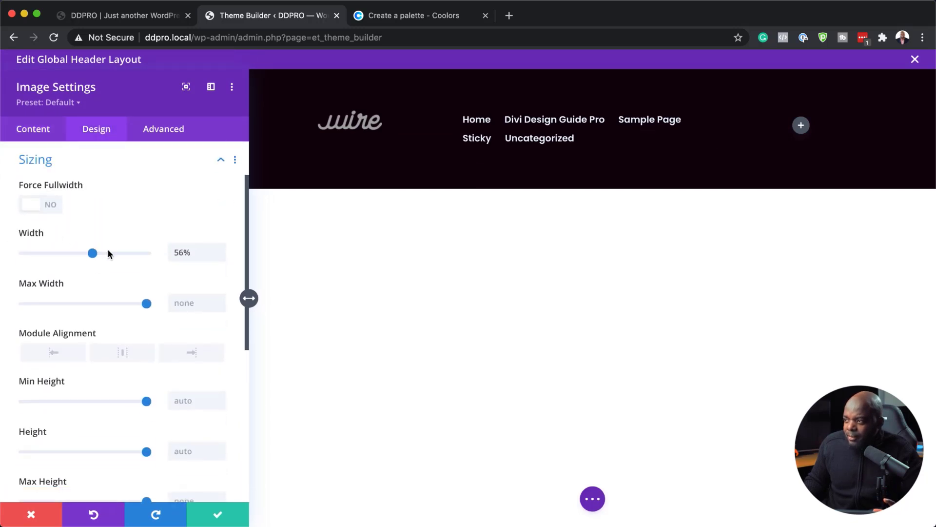
drag(93, 257, 79, 260)
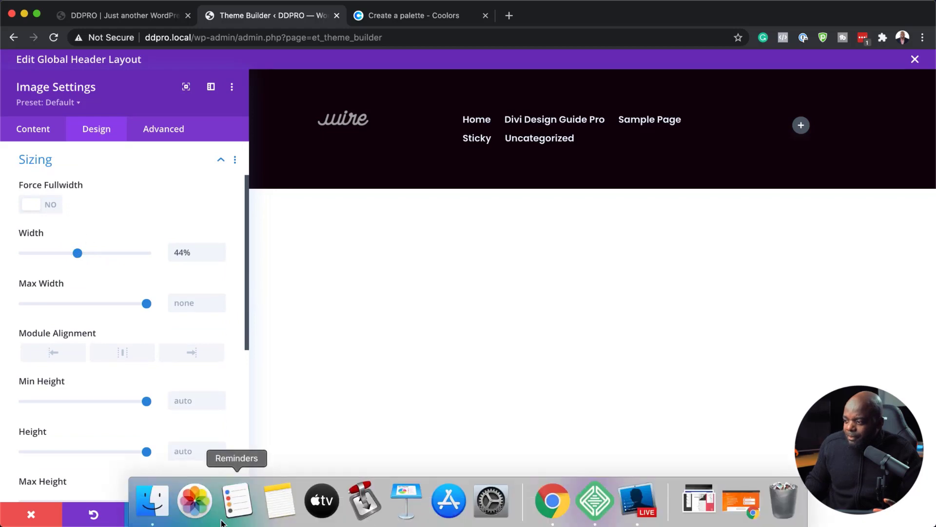
click(226, 515)
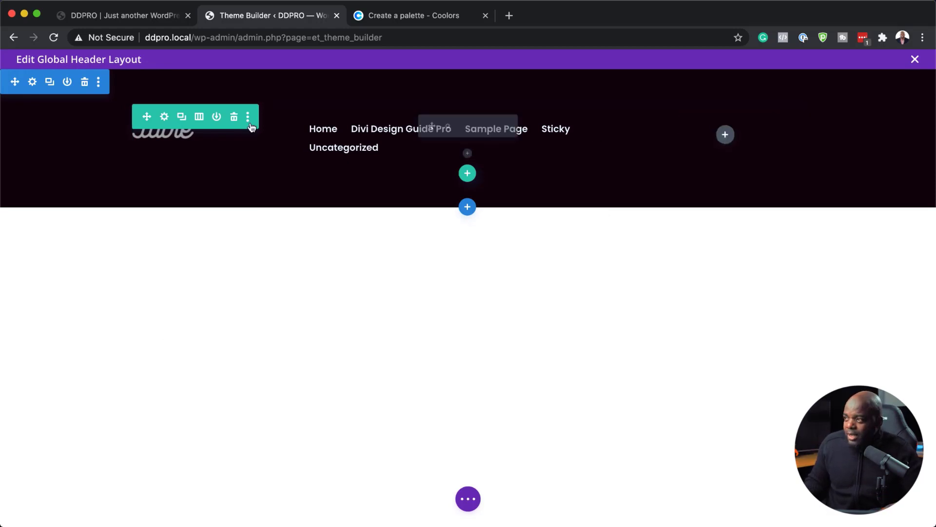
Step: Enable a custom gutter width for the header row and set it to 2
click(165, 119)
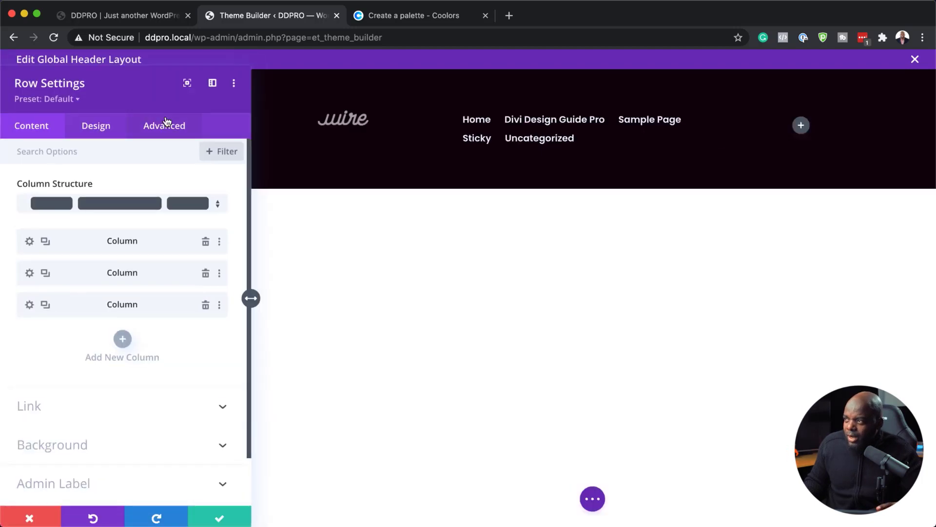
click(97, 133)
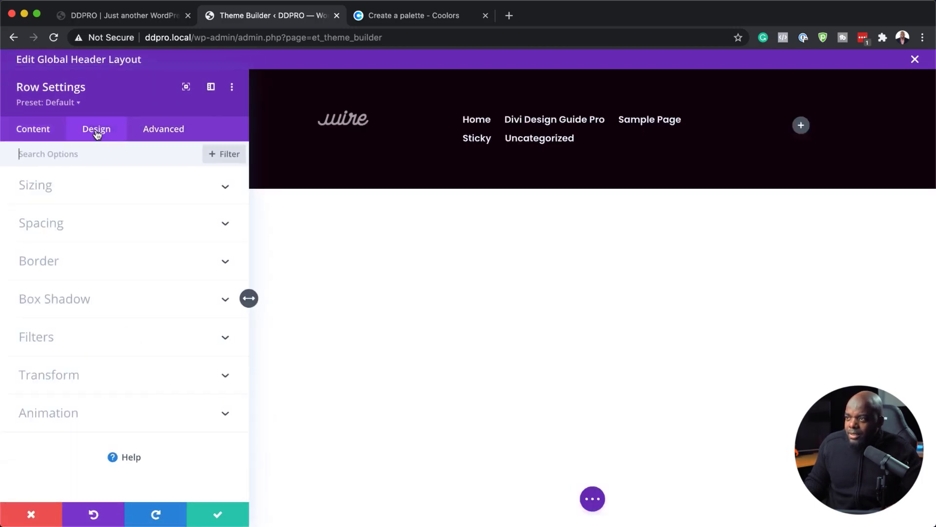
click(38, 188)
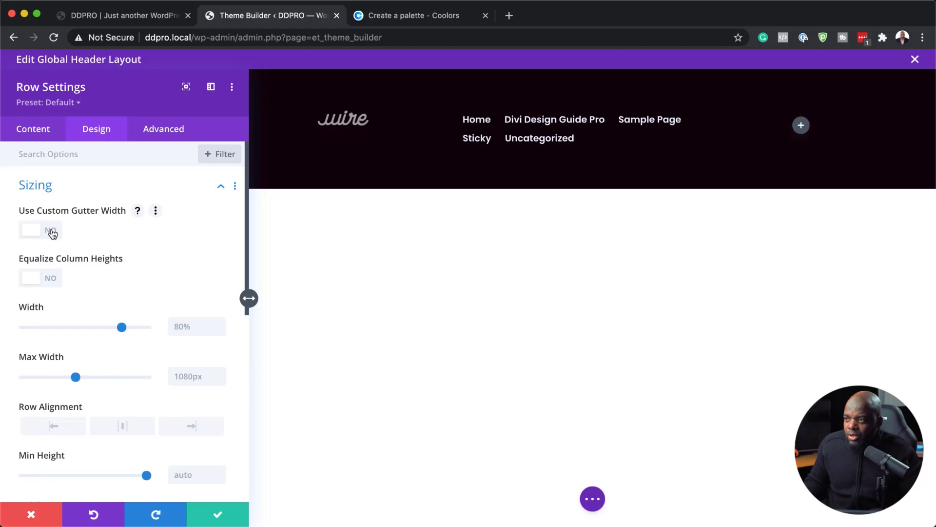
click(53, 232)
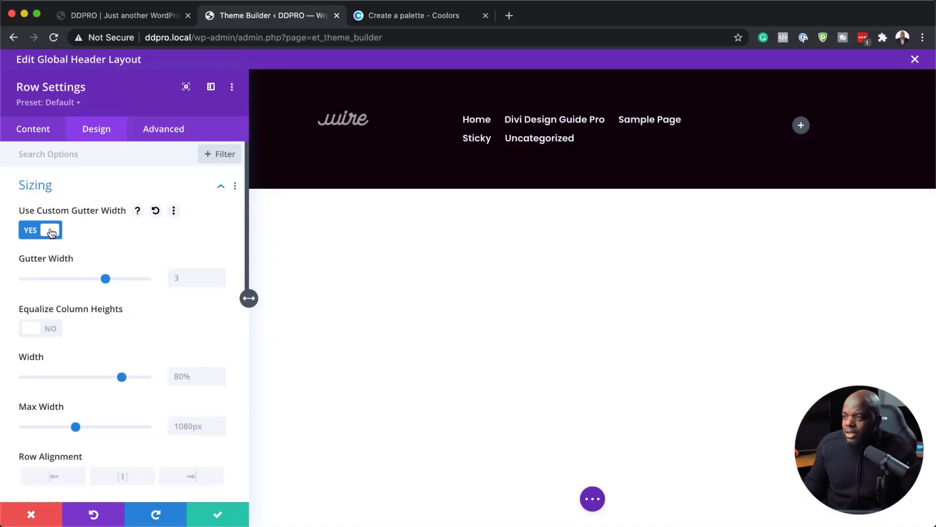
click(76, 281)
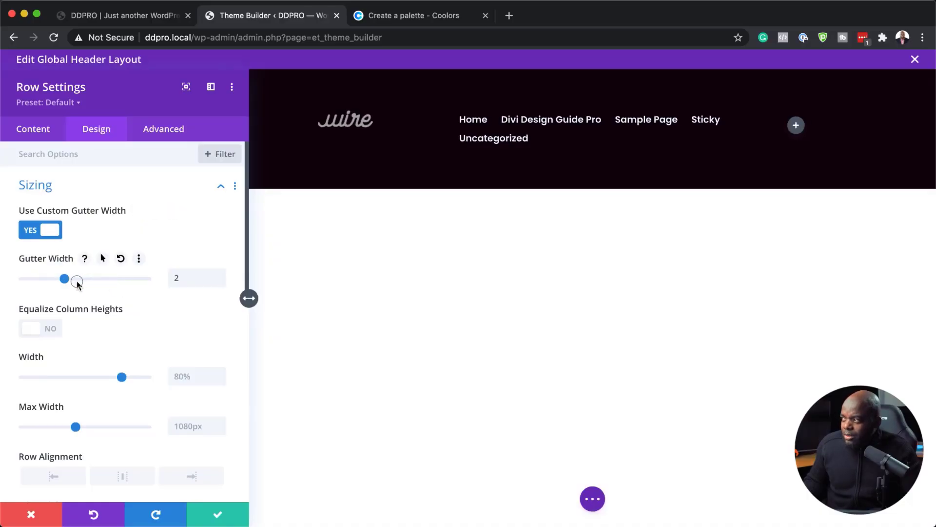
Step: Equalize the header row's column heights and set its max width to 80%
click(52, 330)
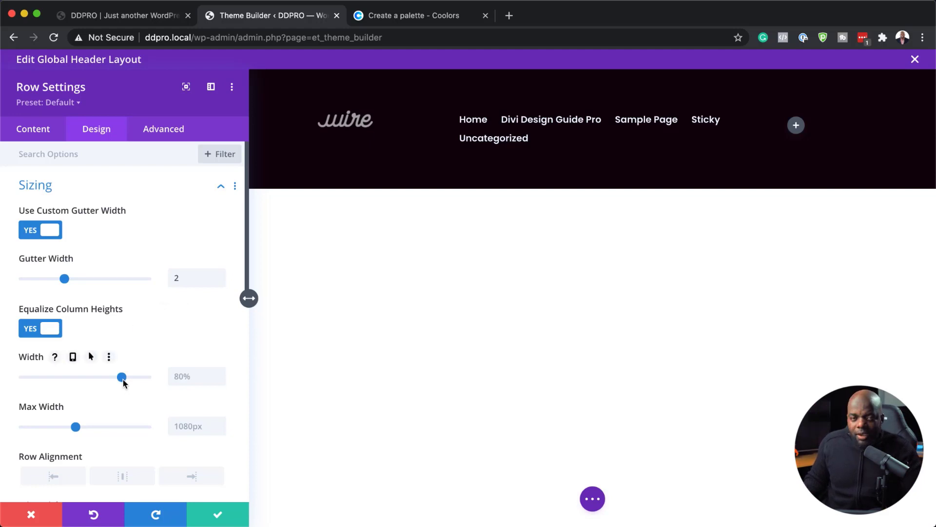
double_click(176, 426)
text(10%)
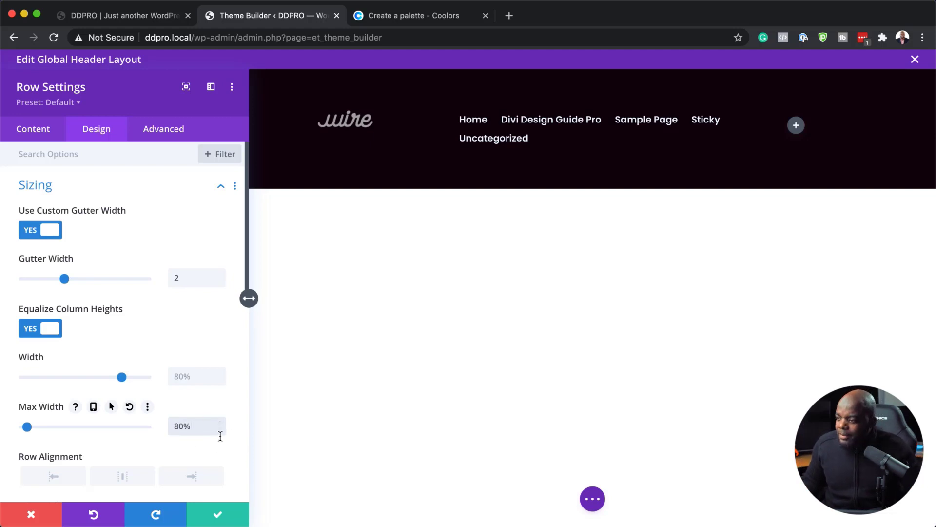
Step: Add the custom CSS "align-items: center;" to the header row's main element
click(165, 131)
click(76, 229)
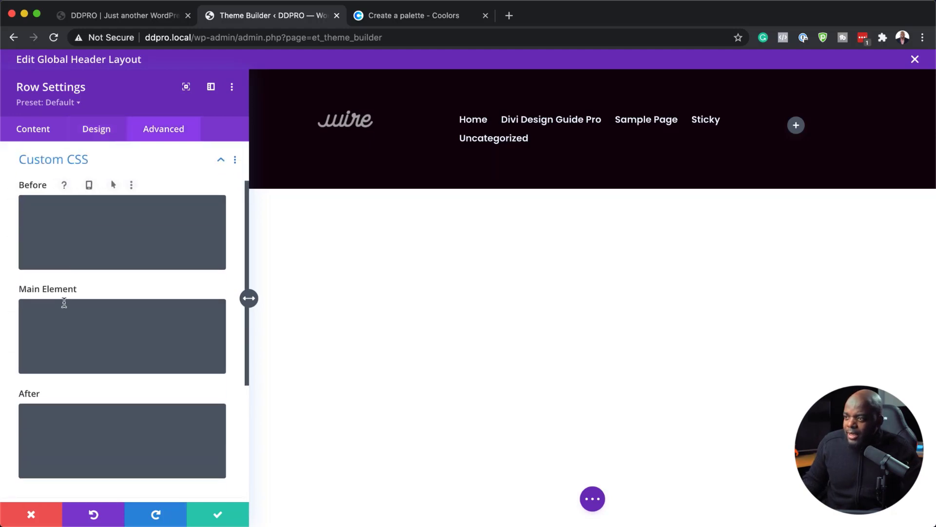
click(62, 313)
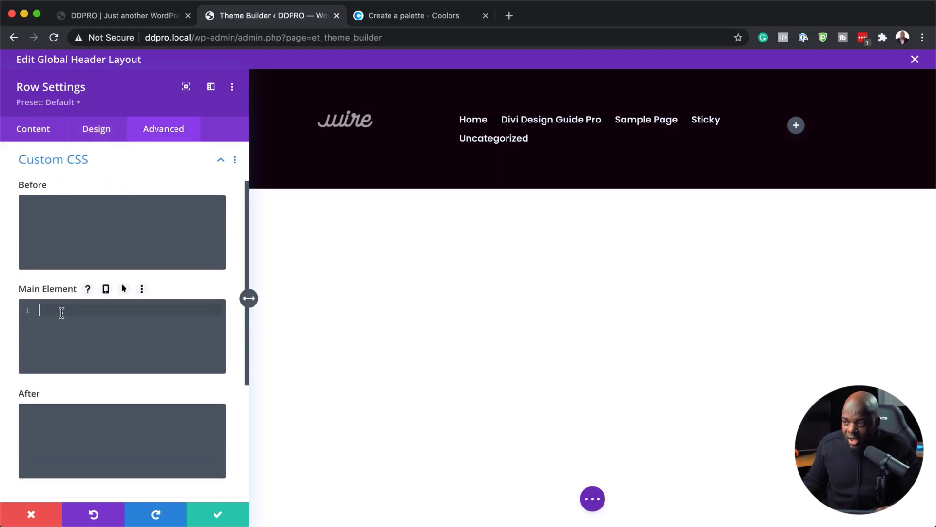
text(align-items: center;)
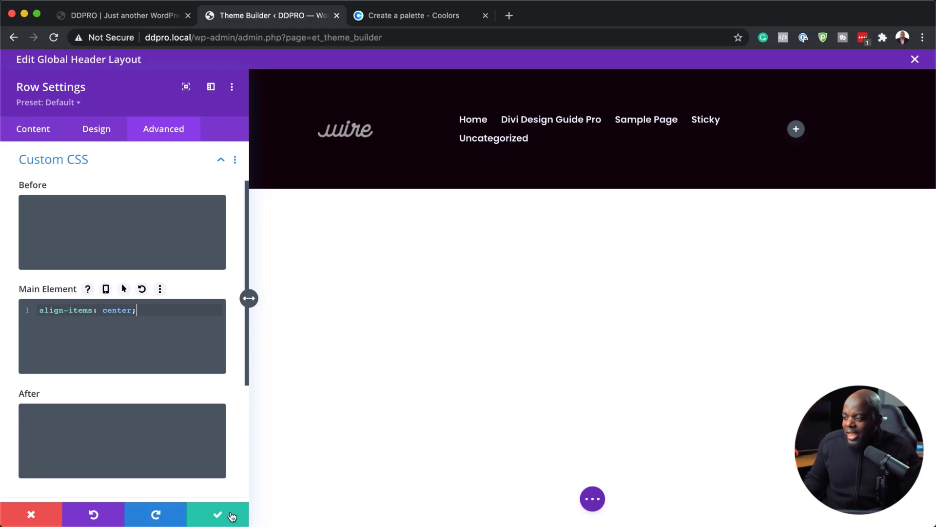
Step: Open the header row's padding options and save the row settings
click(100, 133)
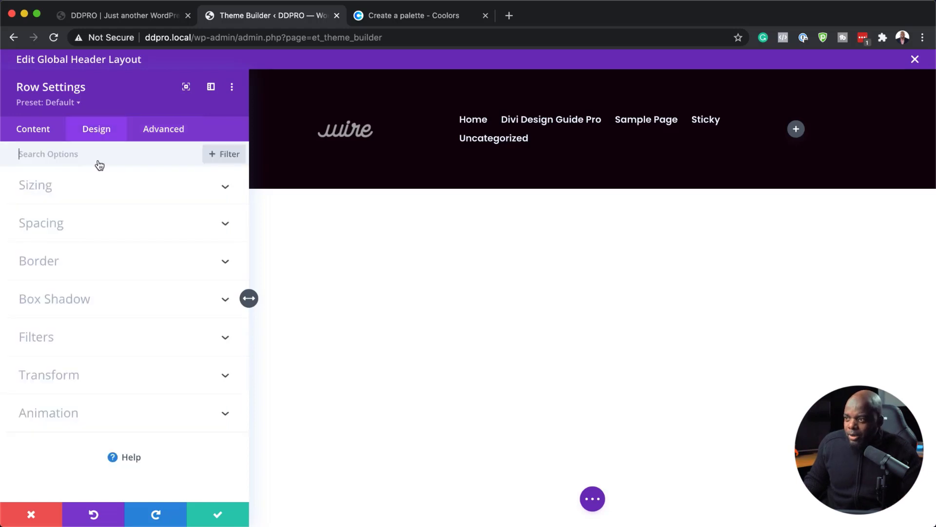
click(54, 223)
click(41, 268)
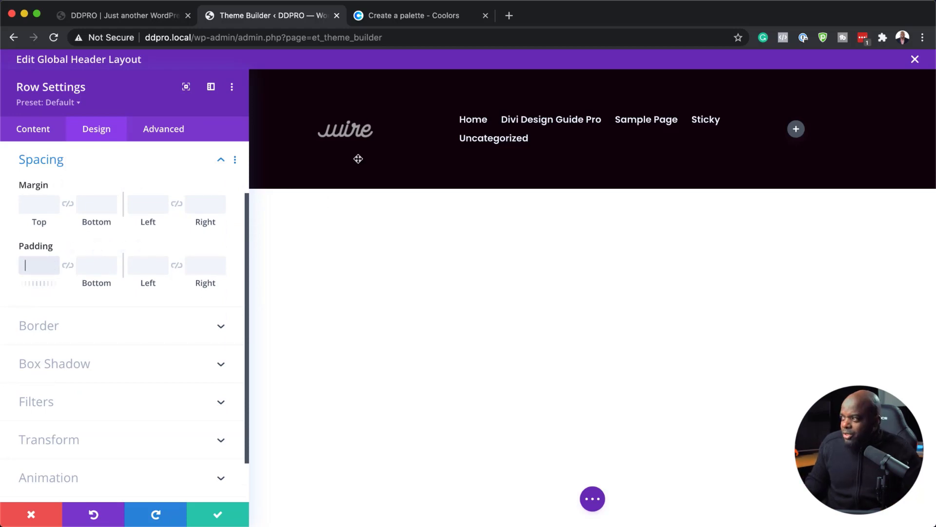
click(216, 517)
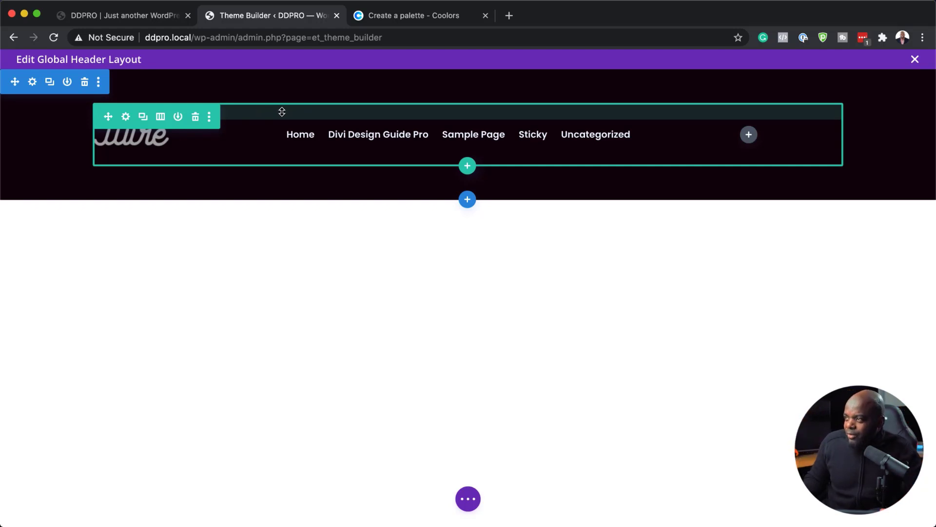
Step: Set the header row's top and bottom padding to 0px and save the row settings
click(127, 118)
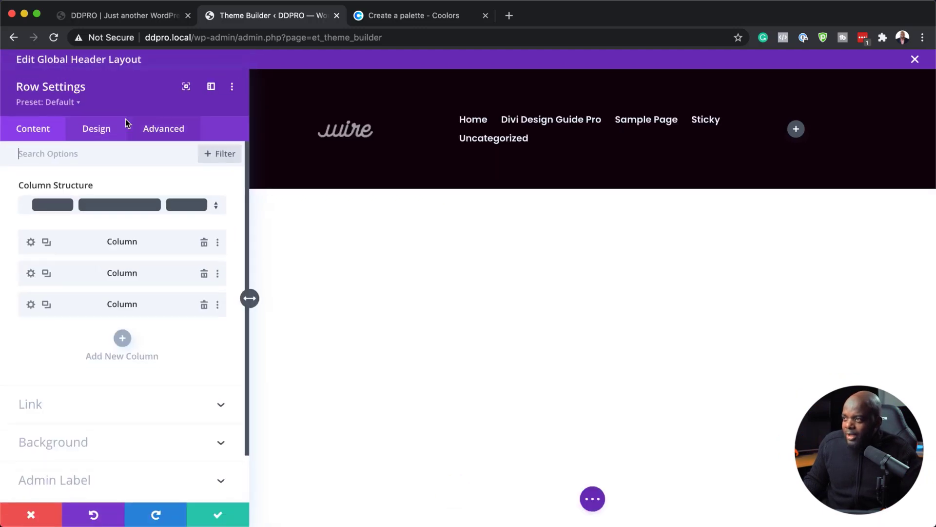
click(98, 129)
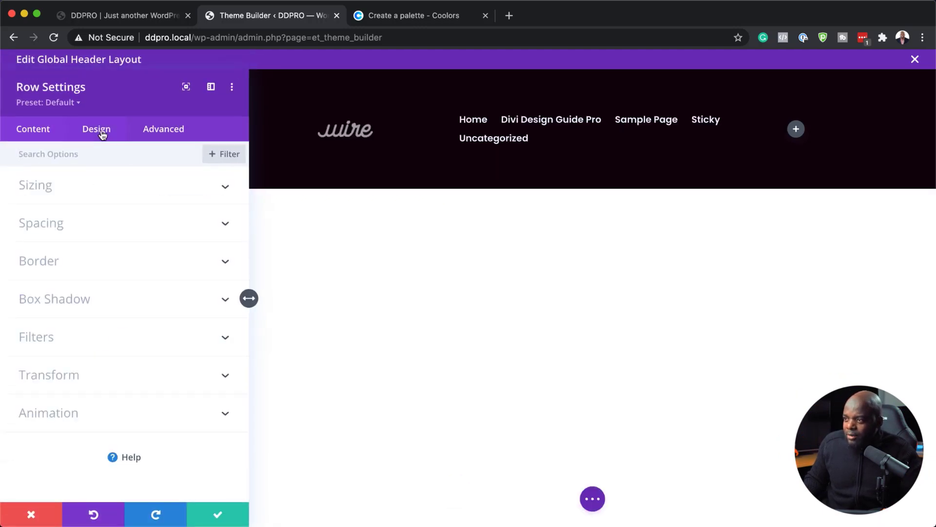
click(42, 224)
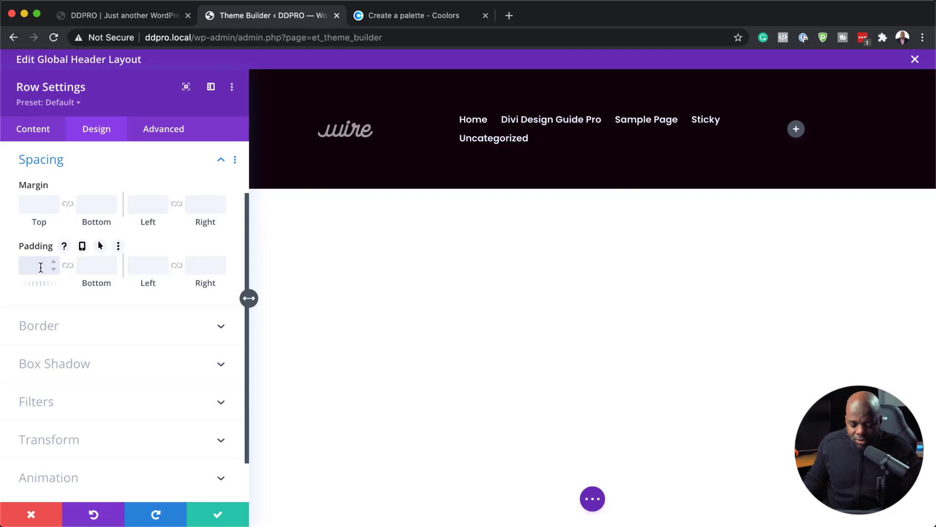
click(69, 265)
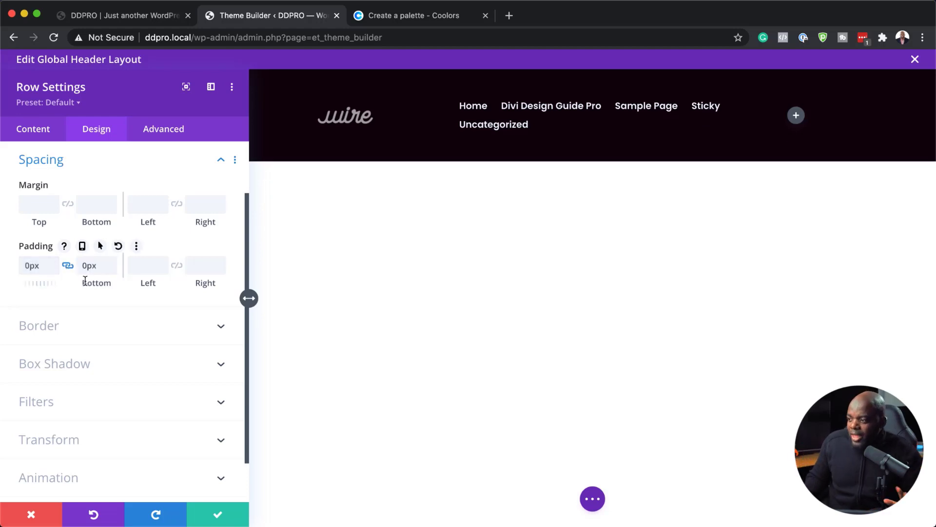
click(220, 516)
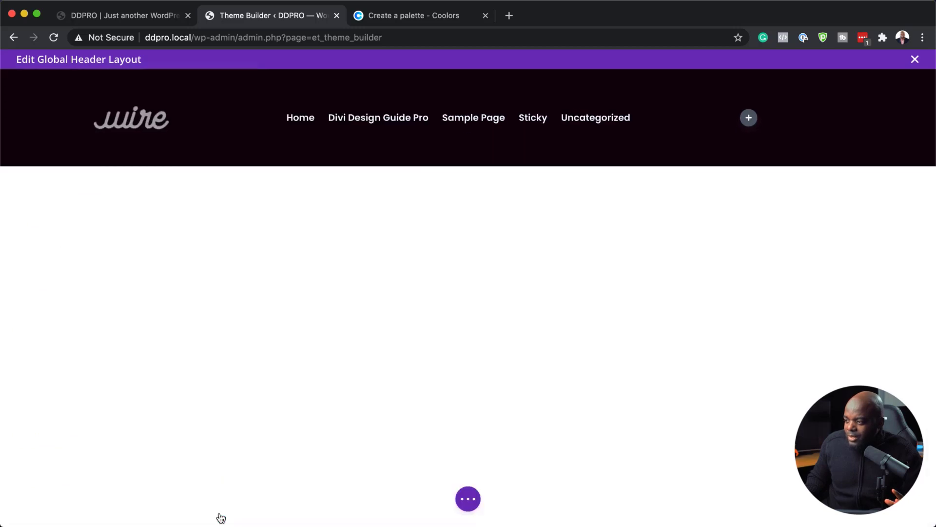
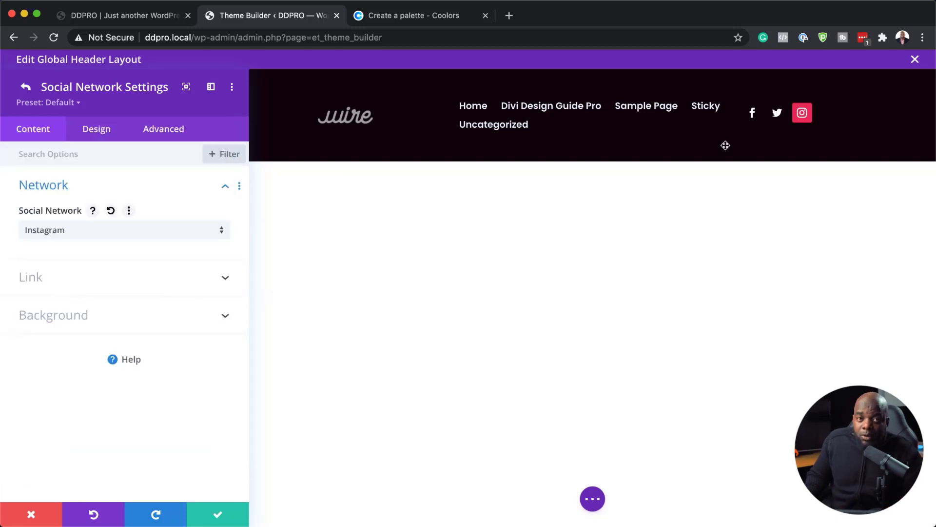
Step: Reset the item styles of the Instagram entry in the social media follow module
click(26, 86)
right_click(82, 263)
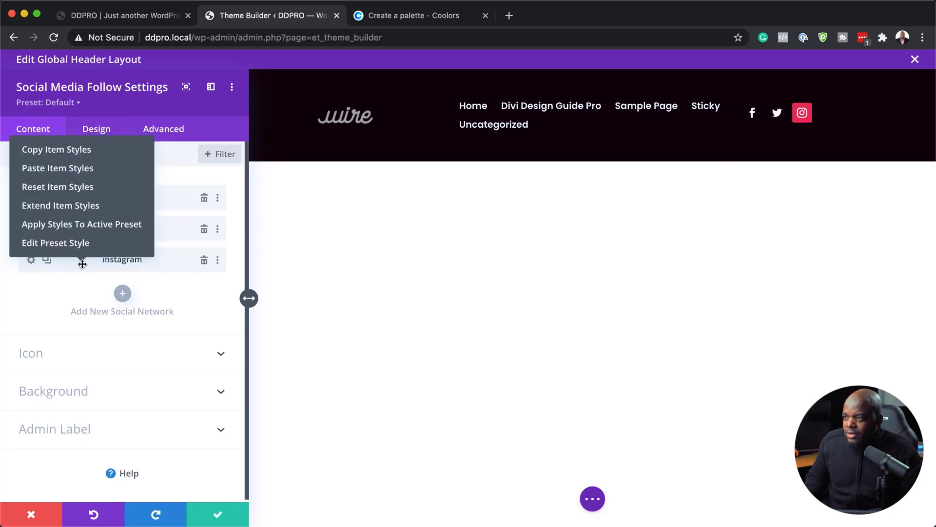
click(77, 187)
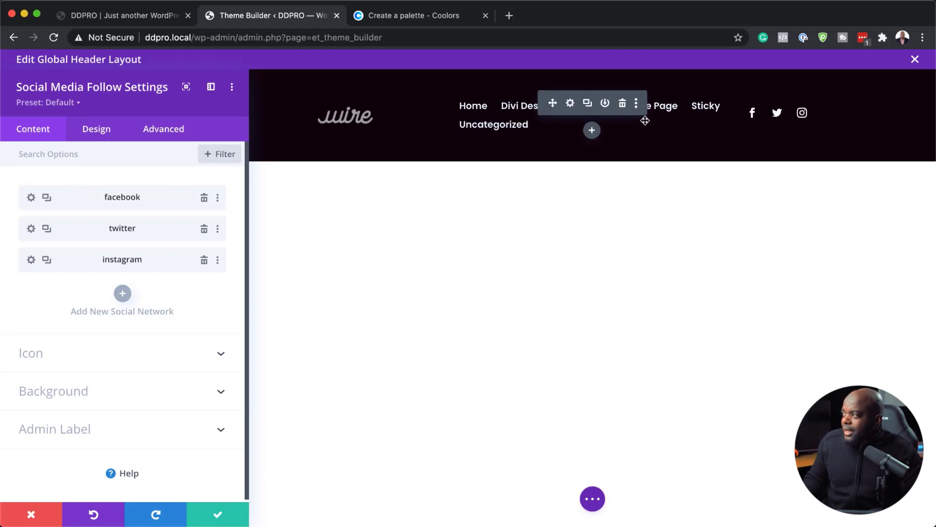
Step: Set the social media icons' color to the bright orange from the saved palette
click(109, 140)
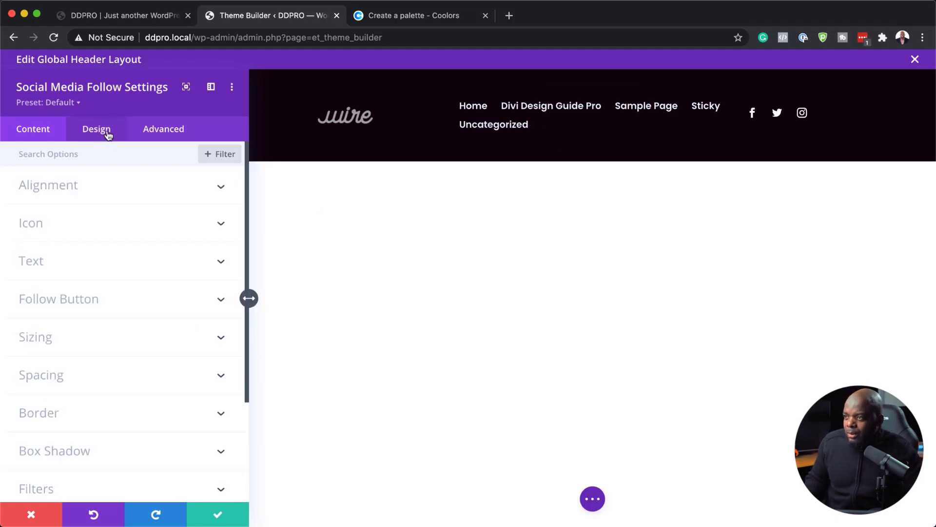
click(40, 225)
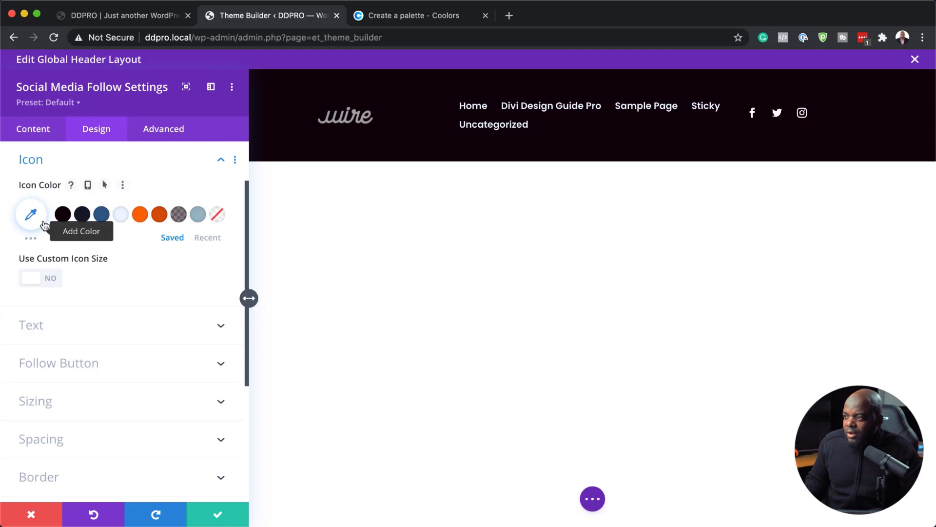
click(159, 218)
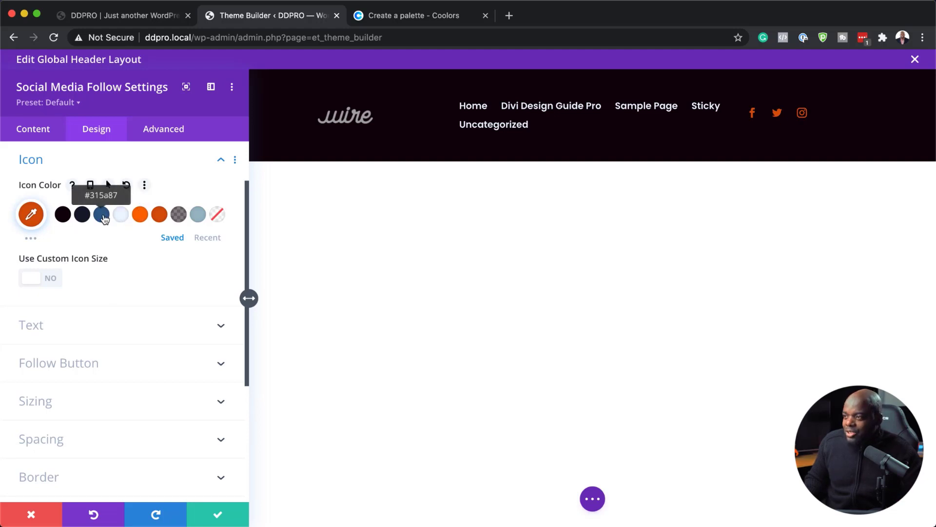
click(103, 218)
click(139, 217)
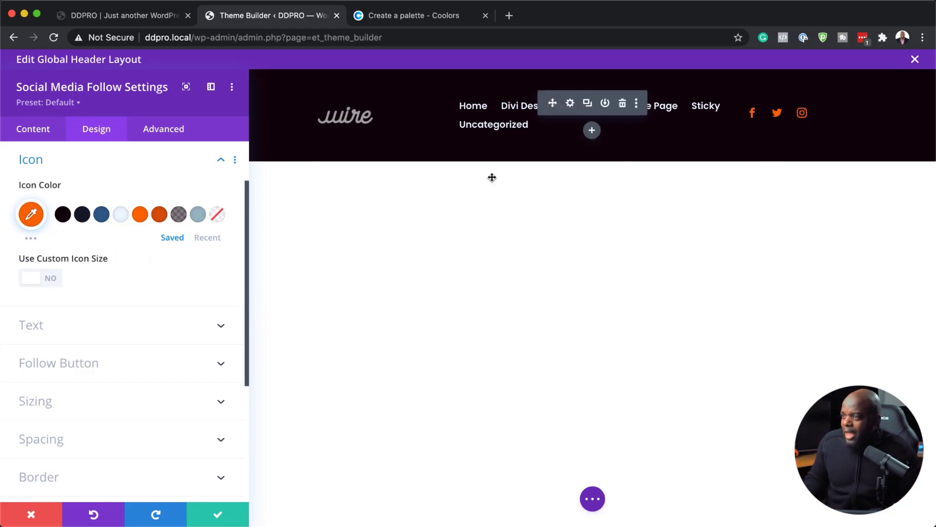
Step: Open the Facebook entry's account link URL for editing, and save the entry and the social media follow module
click(30, 131)
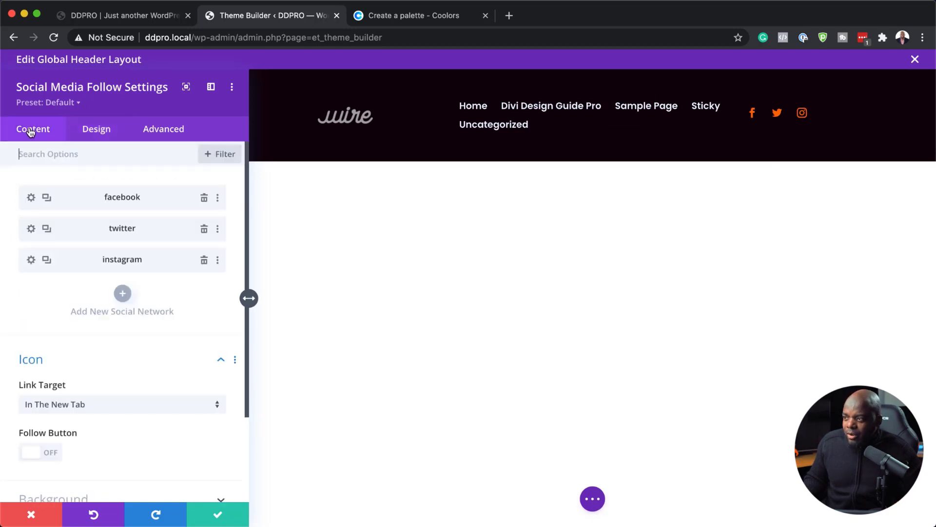
click(31, 203)
click(35, 274)
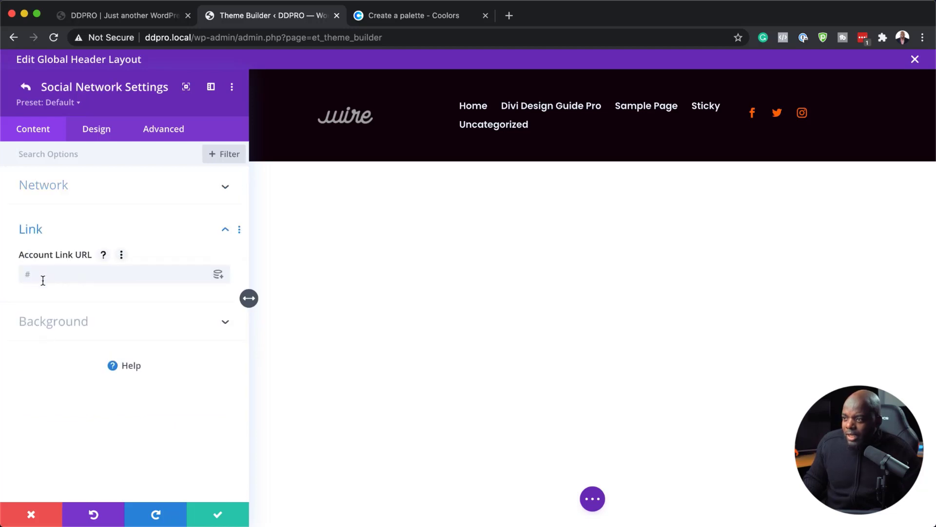
click(36, 274)
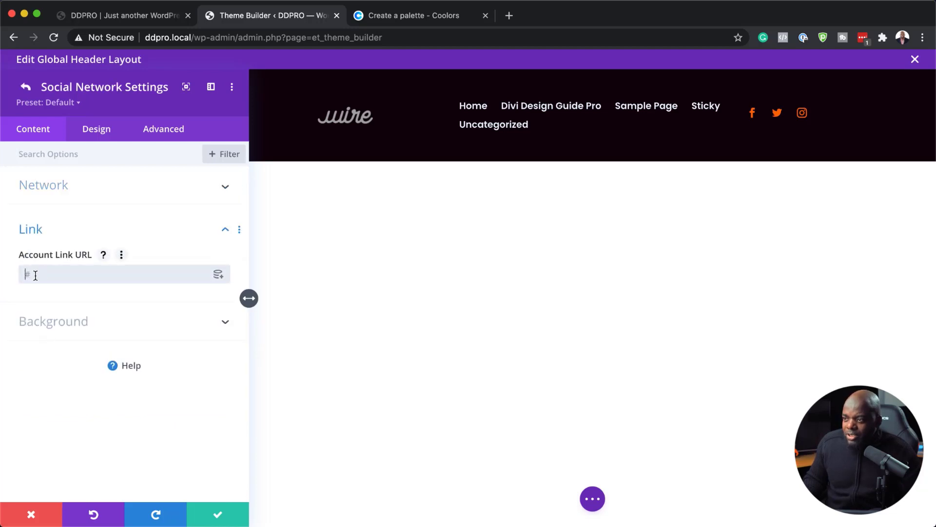
click(217, 516)
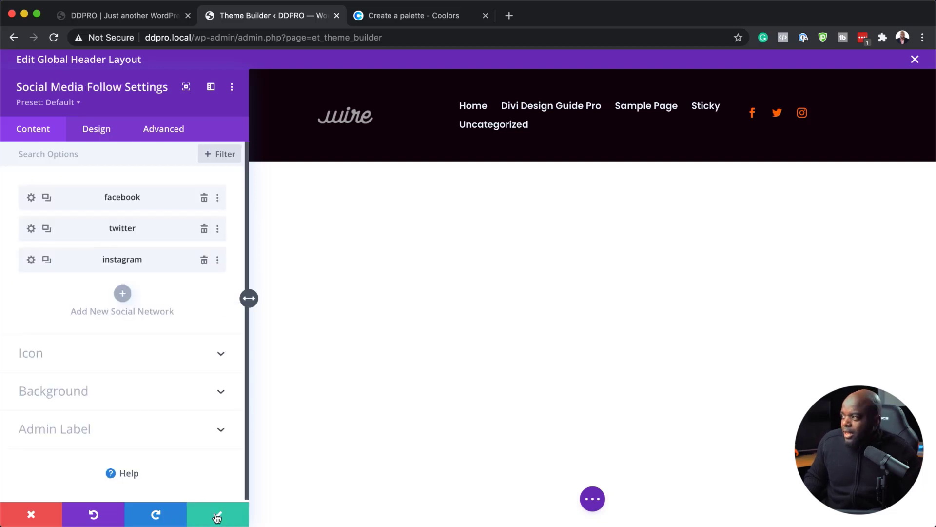
click(217, 516)
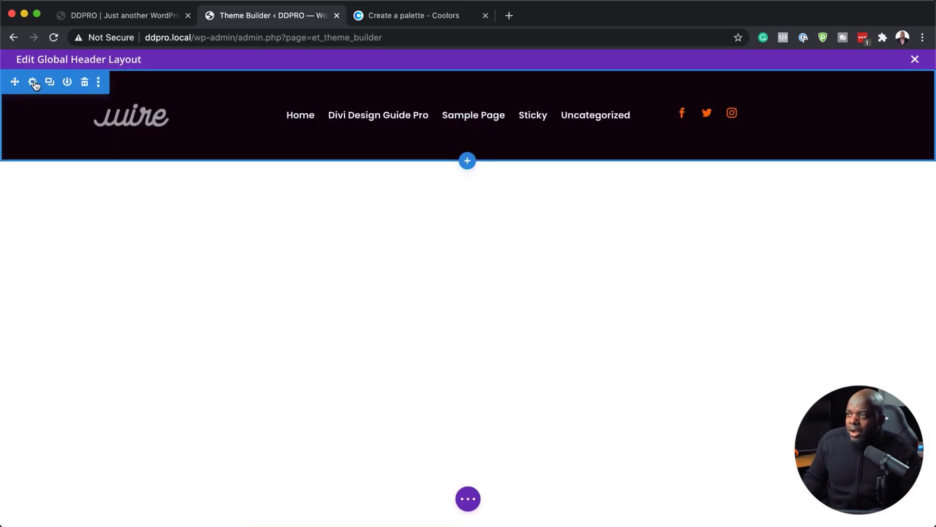
Step: Set the header section's sticky position to Stick to Top in its scroll effects
click(33, 82)
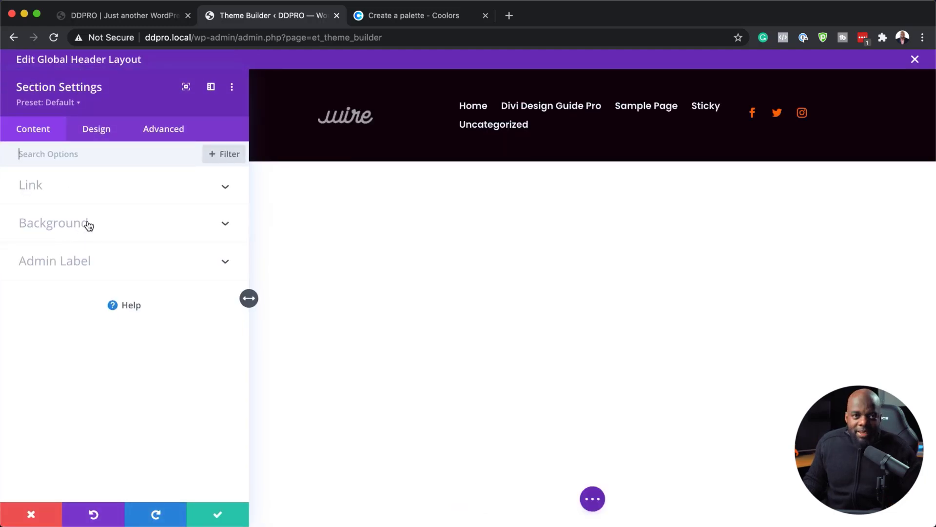
click(175, 132)
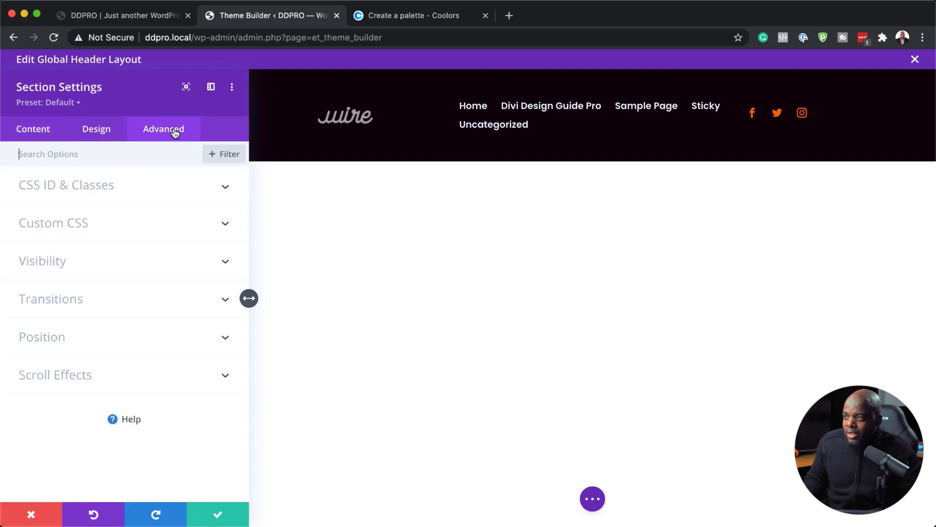
click(82, 374)
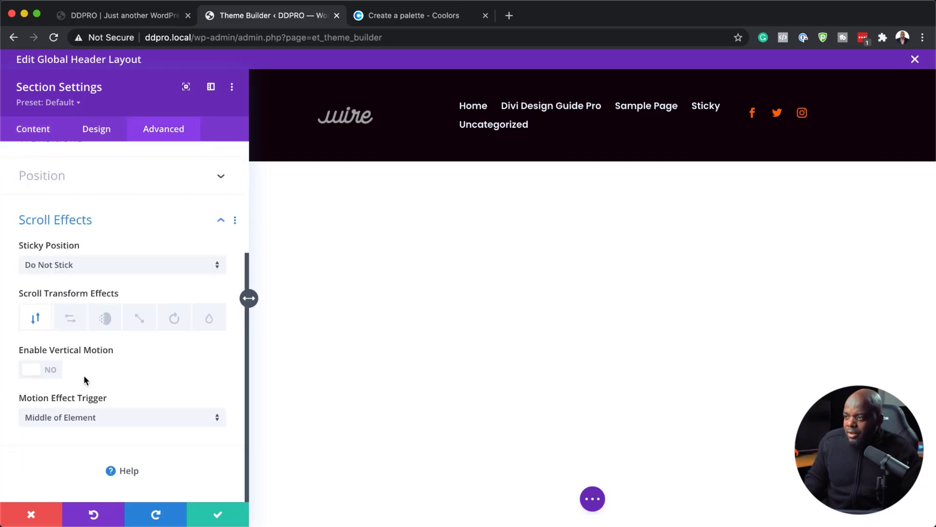
click(95, 271)
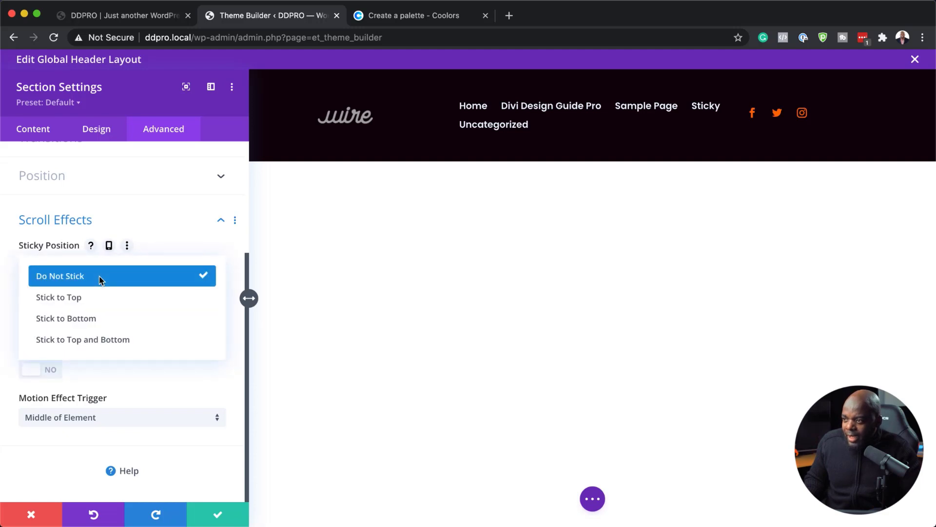
click(98, 302)
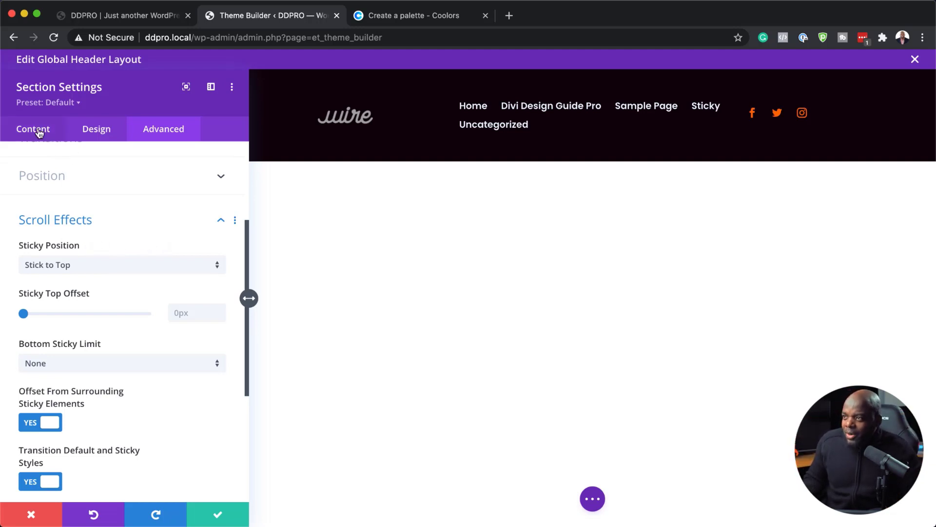
Step: Set the header section's default top and bottom padding to 1.5vw with the two values linked
click(96, 131)
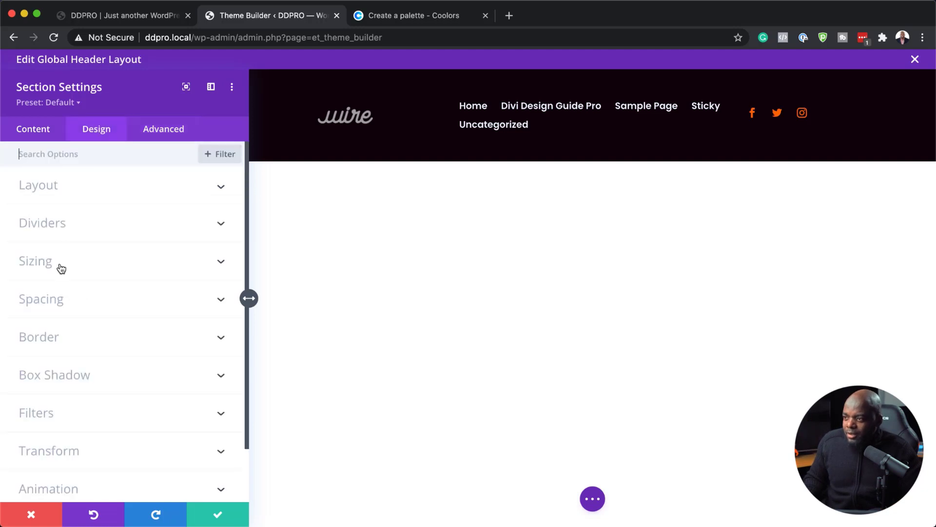
click(48, 300)
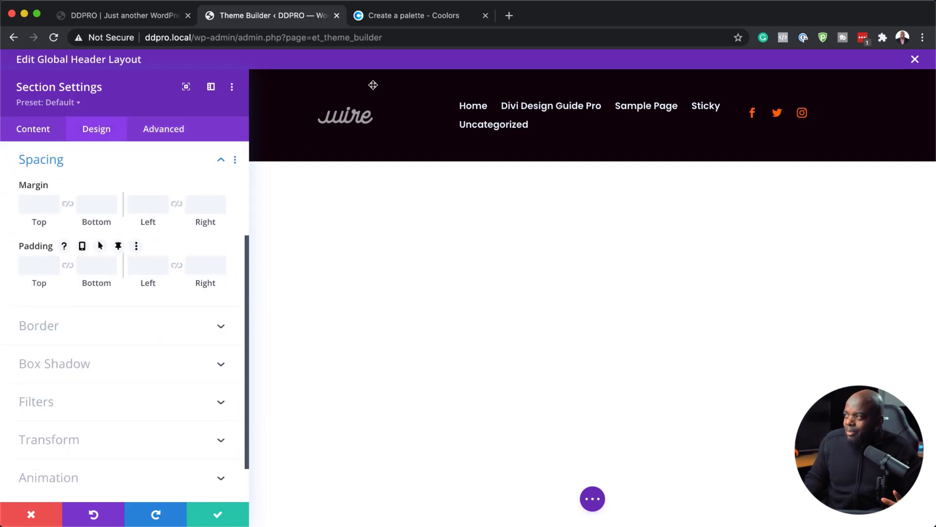
click(36, 266)
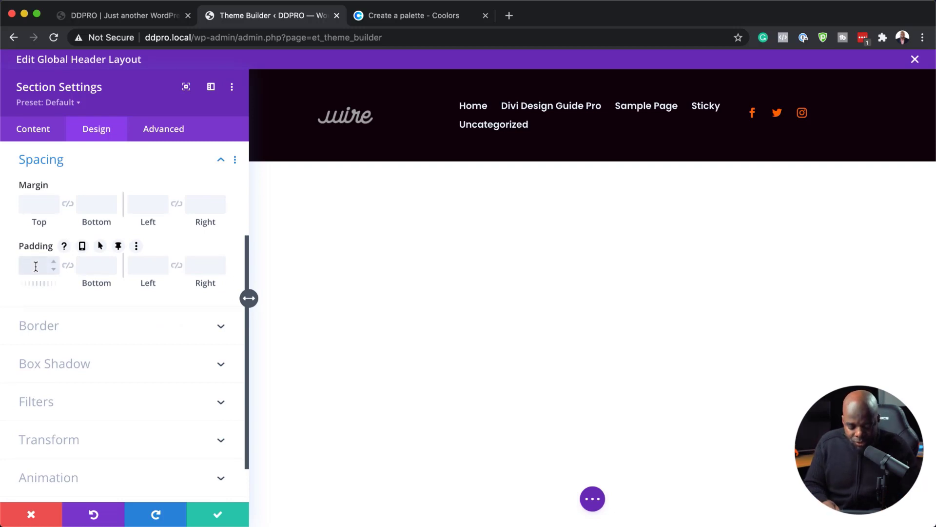
text(1.5vw)
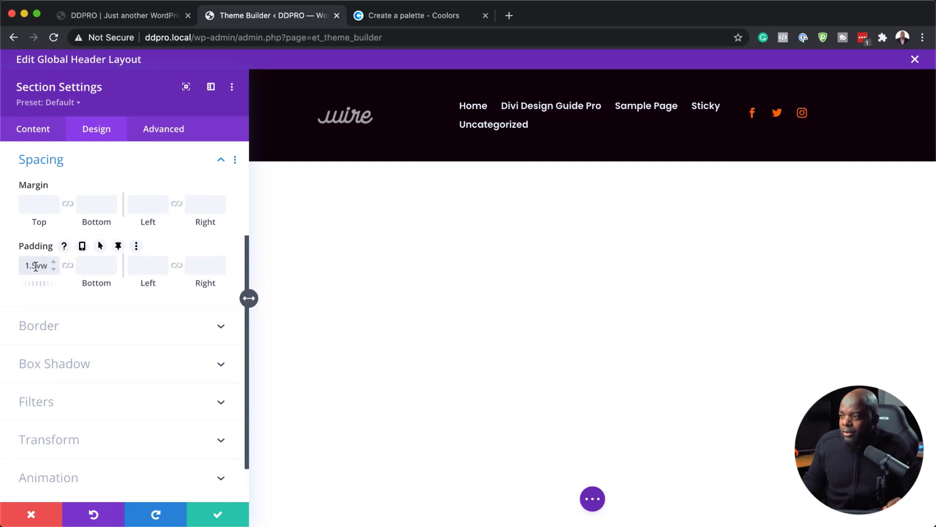
click(69, 267)
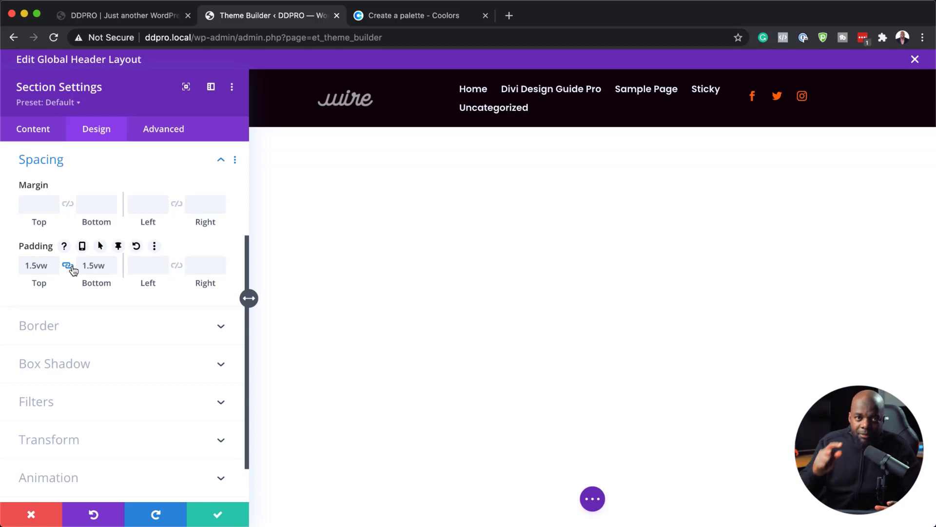
Step: Enable sticky styles for the header section's padding and set the sticky top and bottom padding to 0.7vw
click(118, 248)
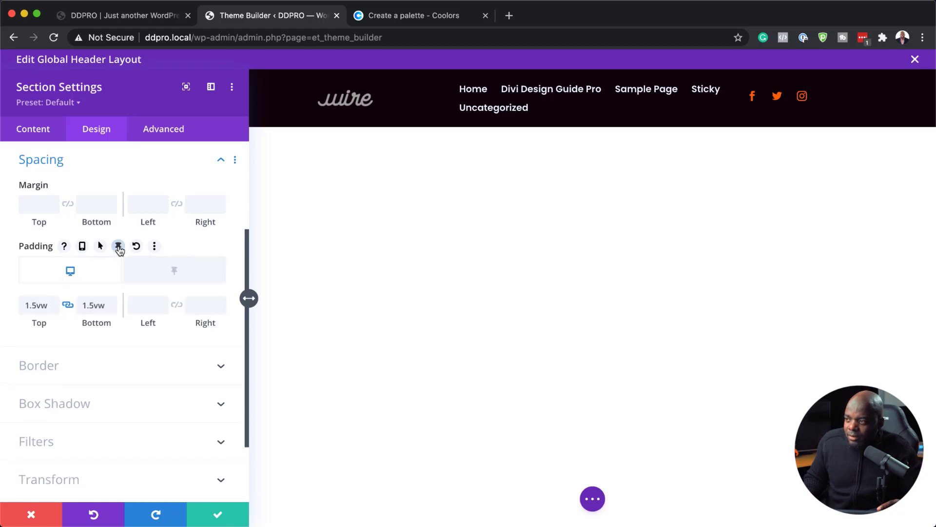
click(185, 273)
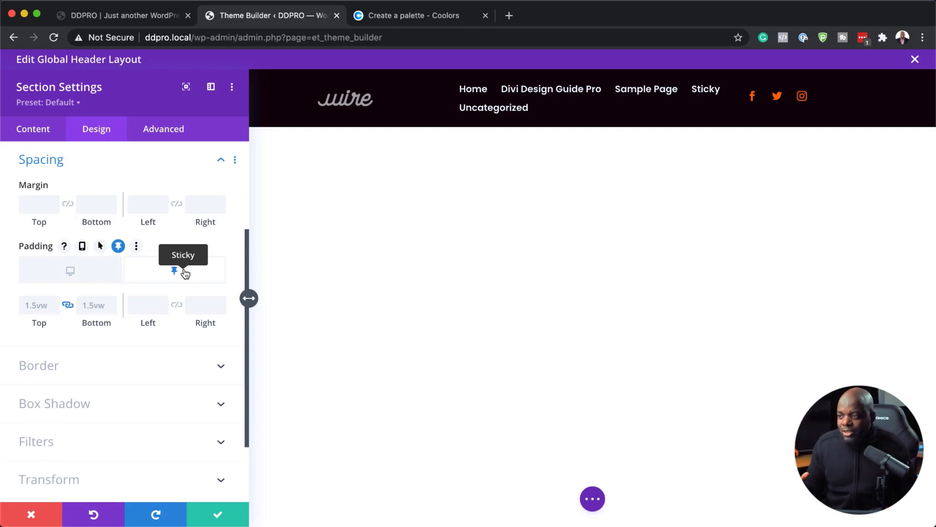
click(84, 306)
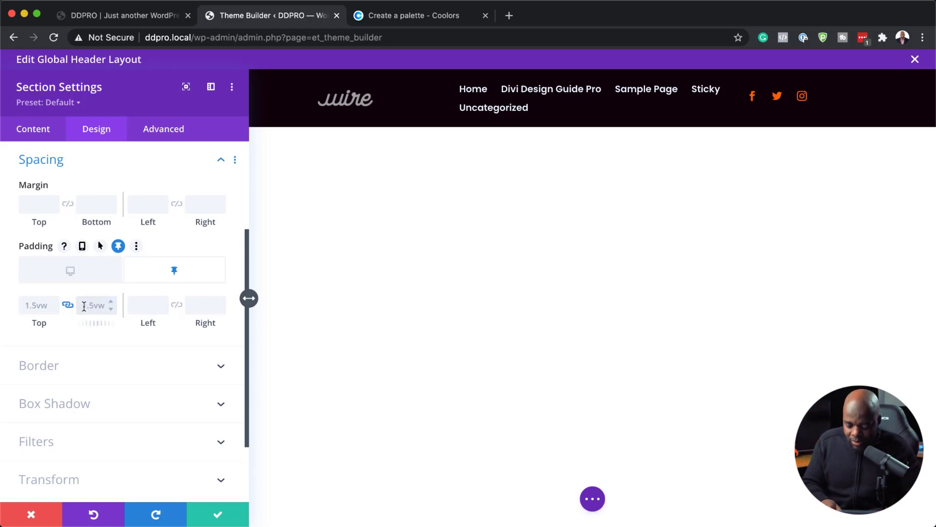
text(1.7v)
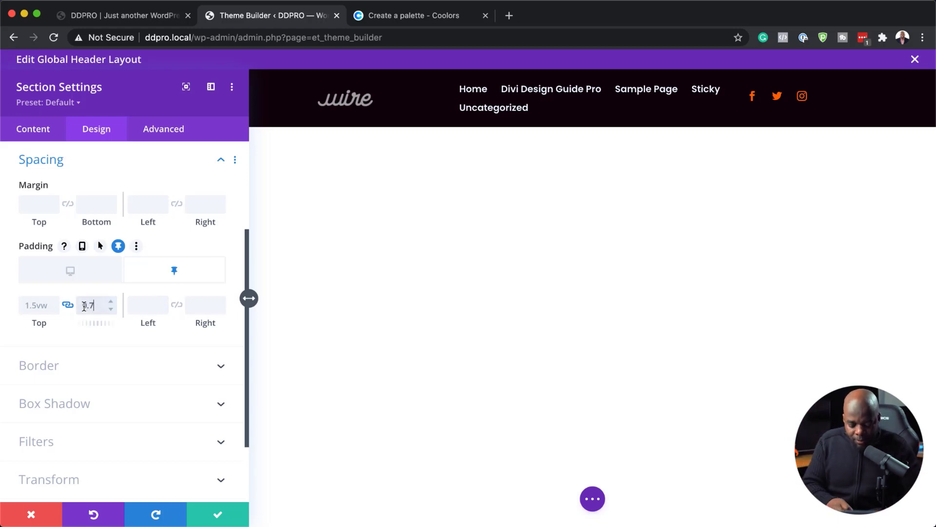
text(w)
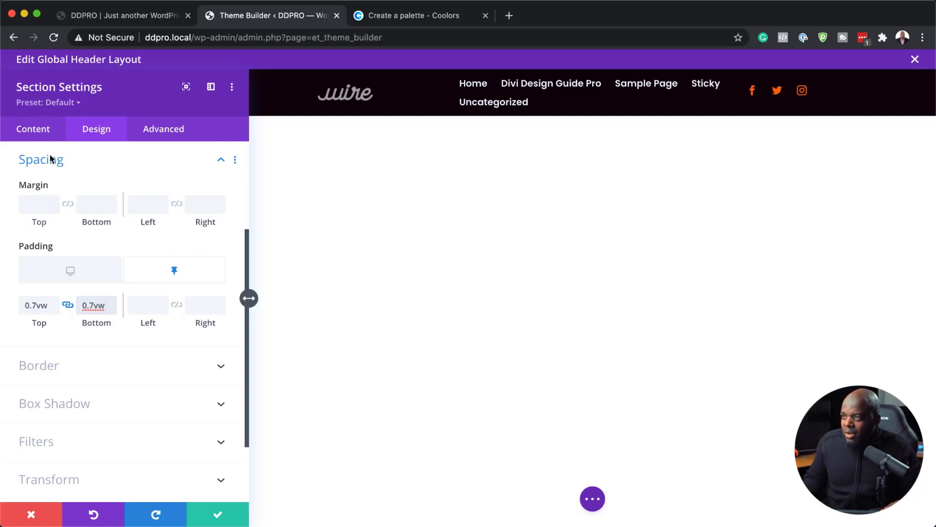
Step: Enable sticky styles for the header section's background, set the sticky background color to saved blue #315a87, and save the section
click(33, 128)
click(74, 224)
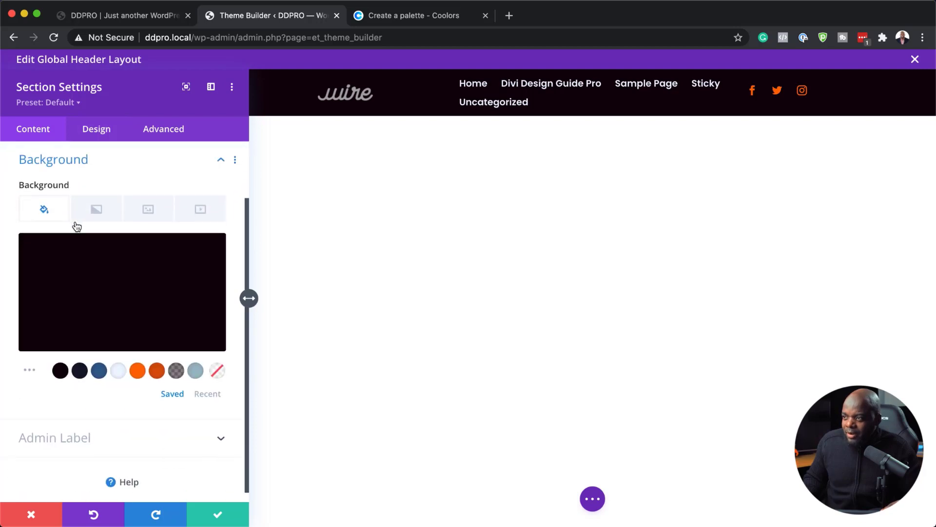
mouse_move(69, 286)
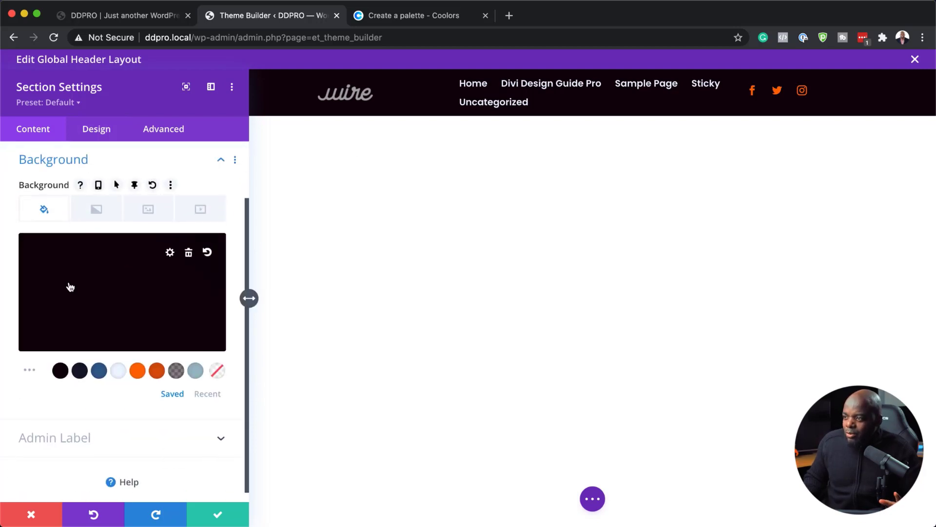
click(135, 187)
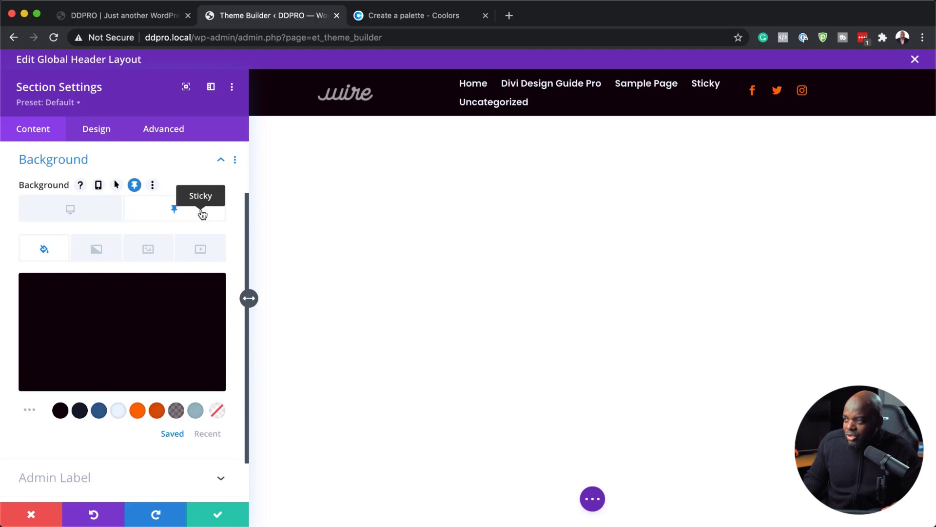
click(137, 411)
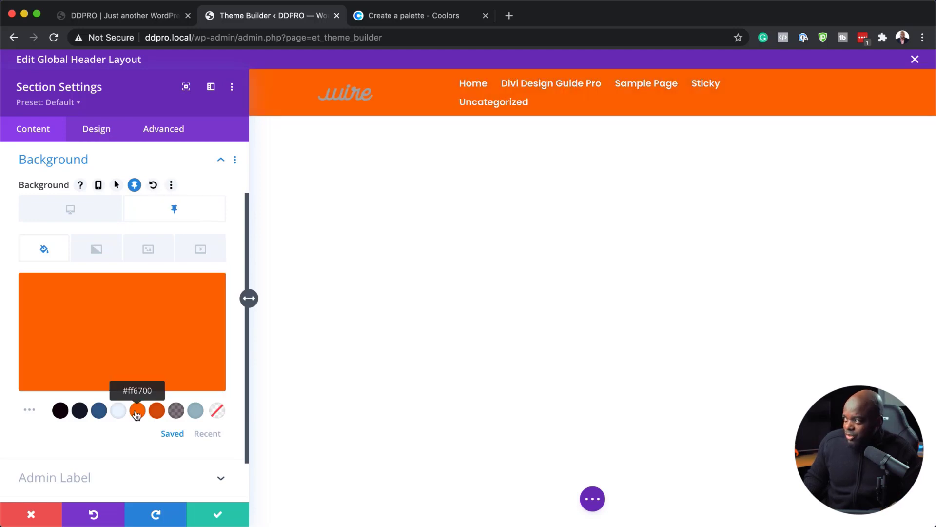
click(157, 411)
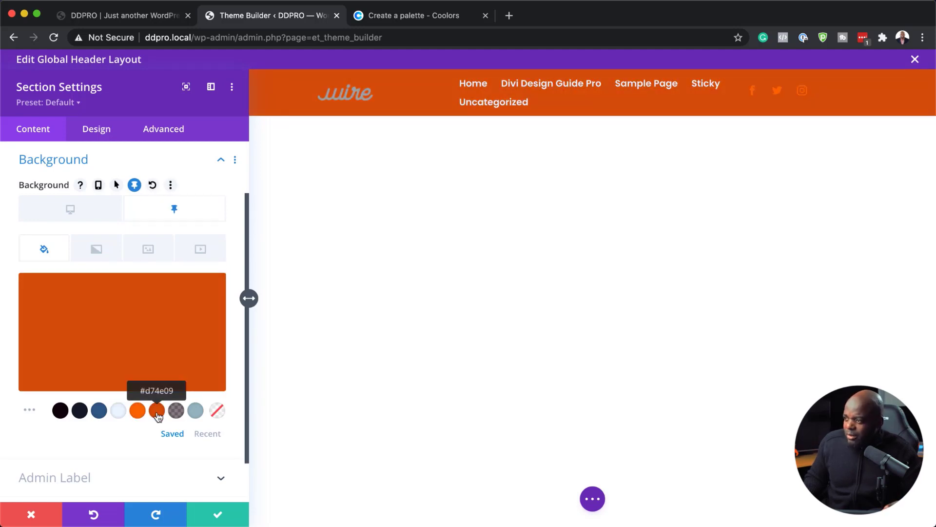
click(99, 412)
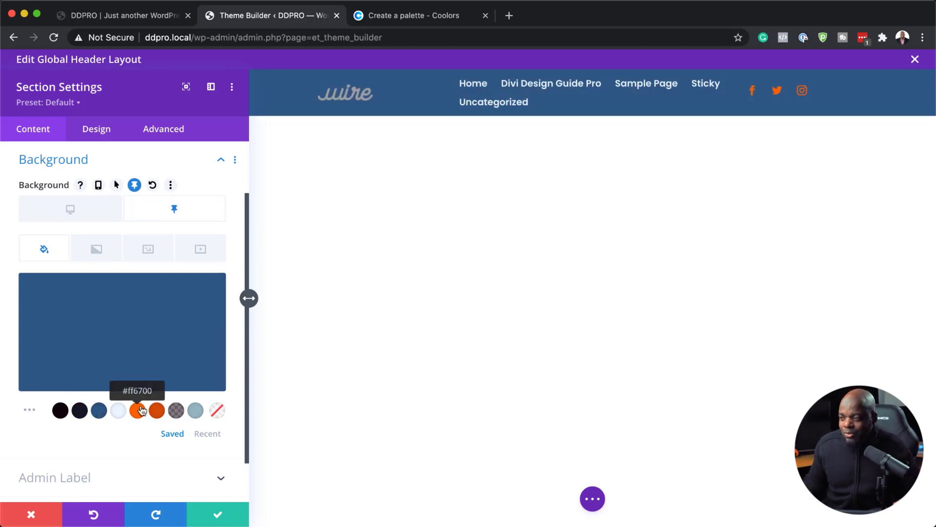
click(219, 515)
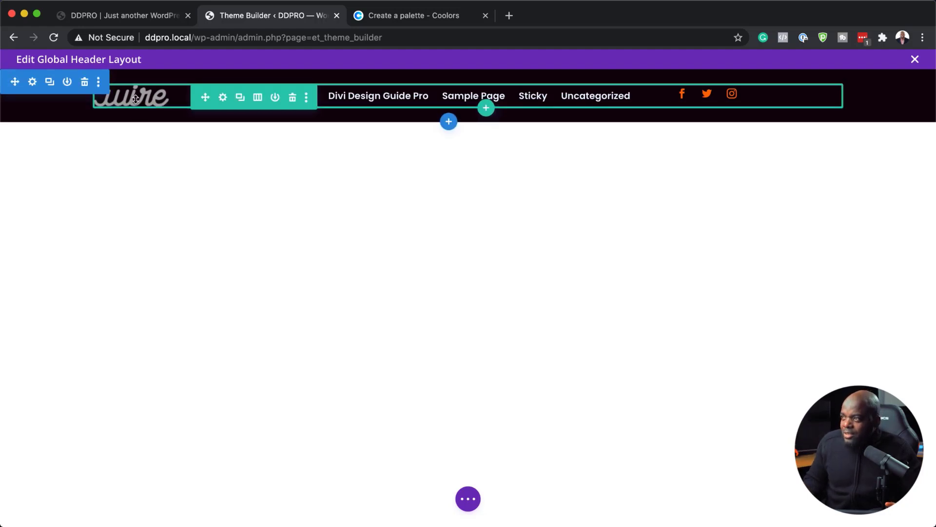
Step: Set the header logo image's width to 30%, save the module, and close the global header layout editor
mouse_move(139, 96)
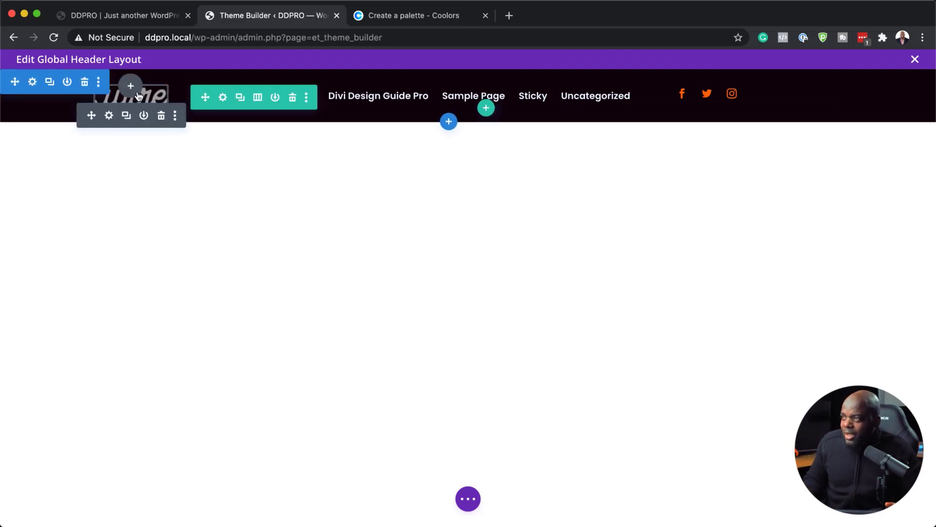
click(109, 117)
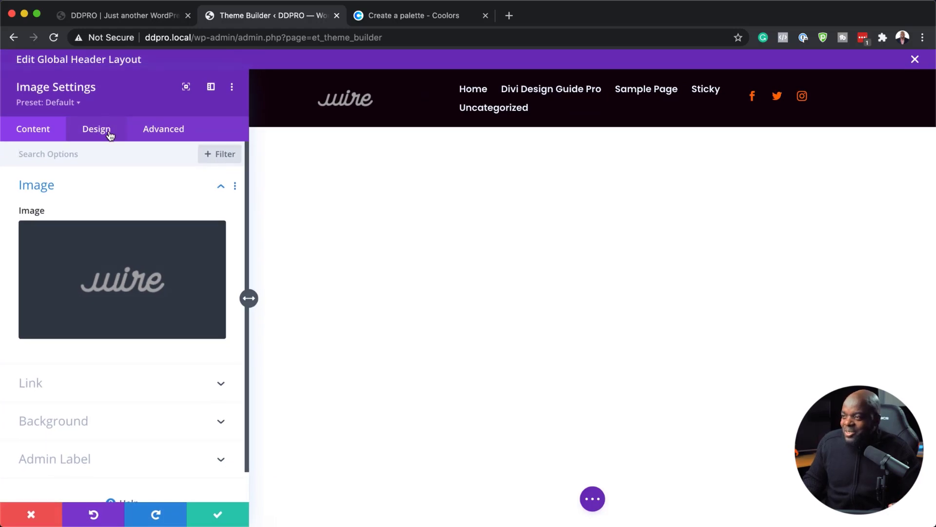
click(103, 135)
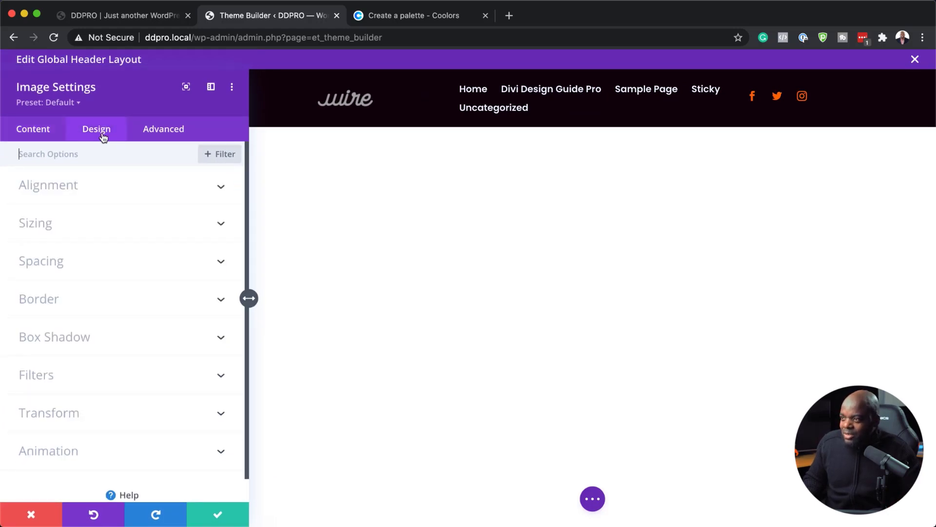
click(48, 227)
drag(79, 252, 60, 259)
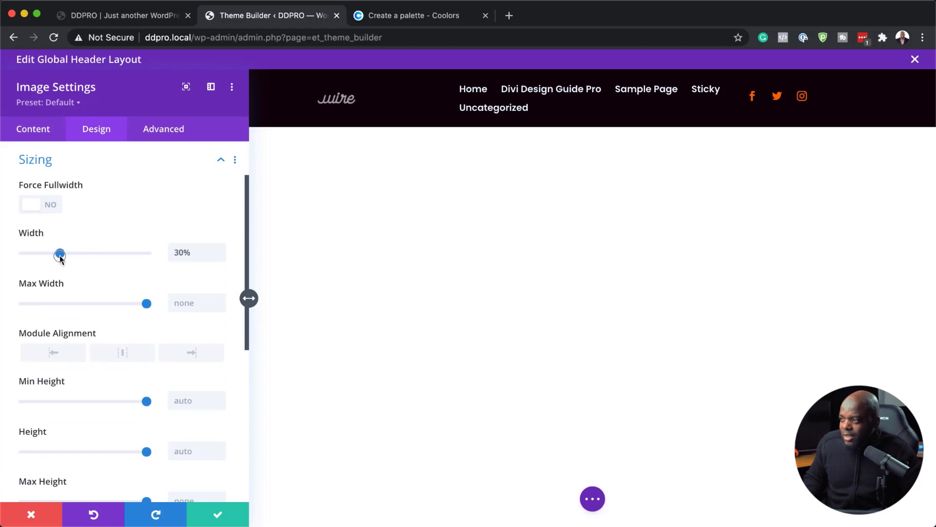
click(233, 520)
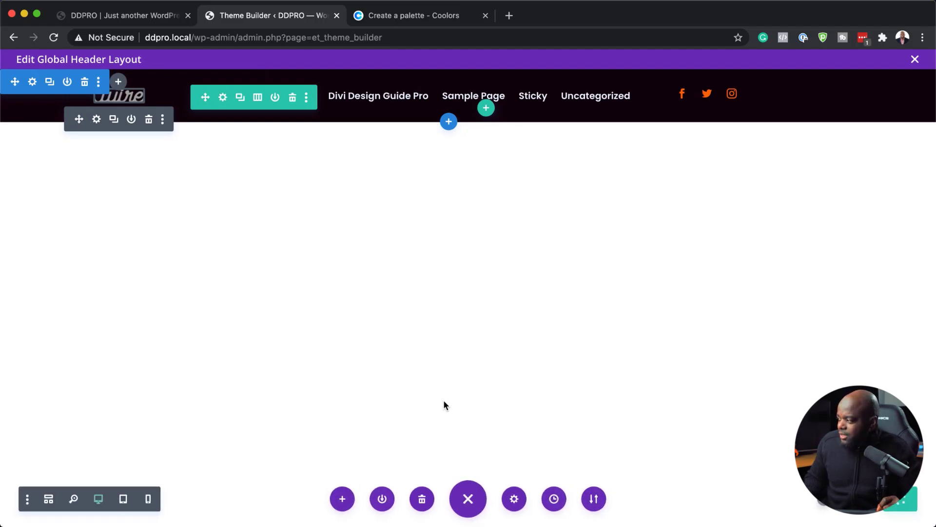
click(916, 59)
click(212, 101)
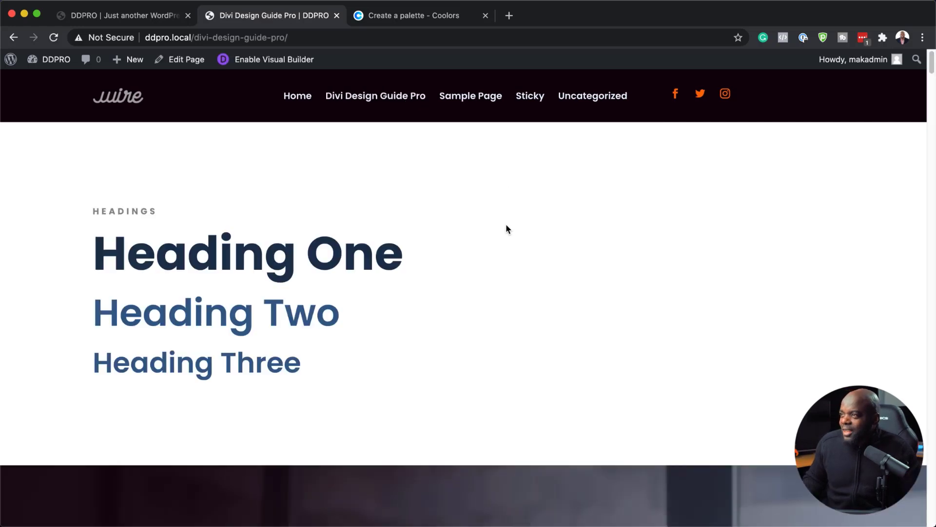
Step: Examine the header's size and color change on scroll on the live Divi Design Guide Pro page
scroll(505, 225, down, 1)
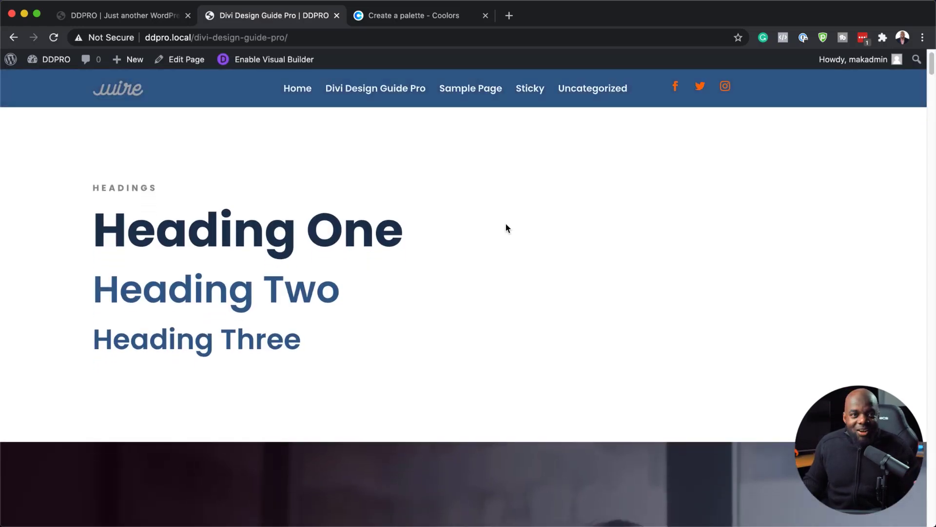
scroll(497, 238, up, 1)
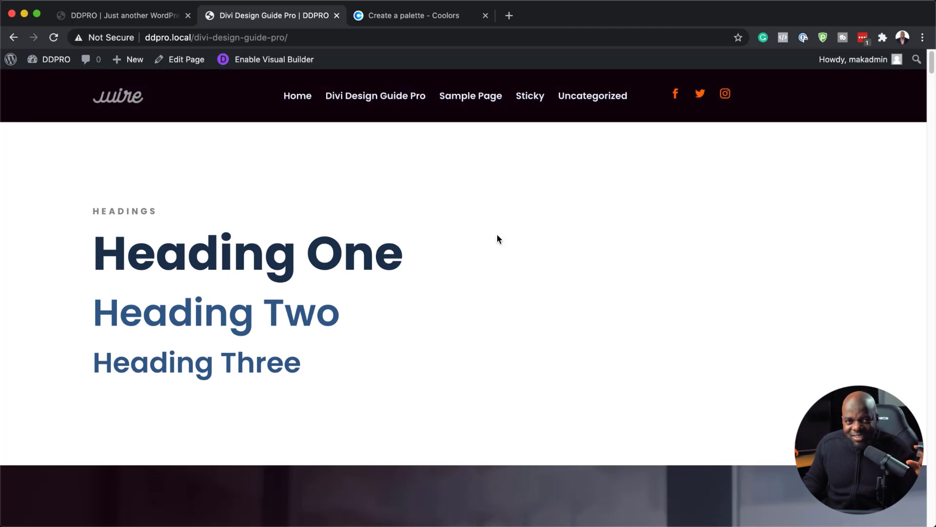
scroll(498, 237, down, 5)
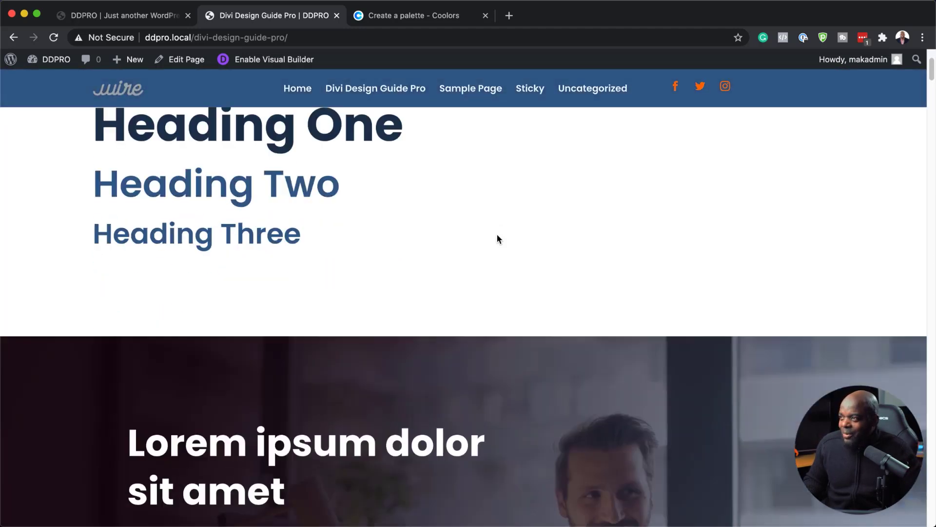
scroll(498, 239, up, 5)
scroll(497, 238, down, 5)
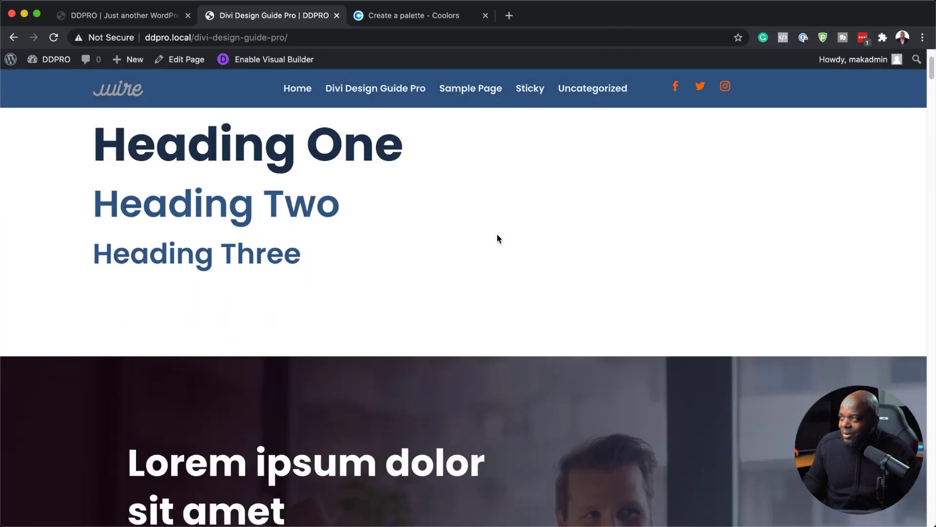
scroll(497, 238, up, 5)
scroll(496, 238, down, 10)
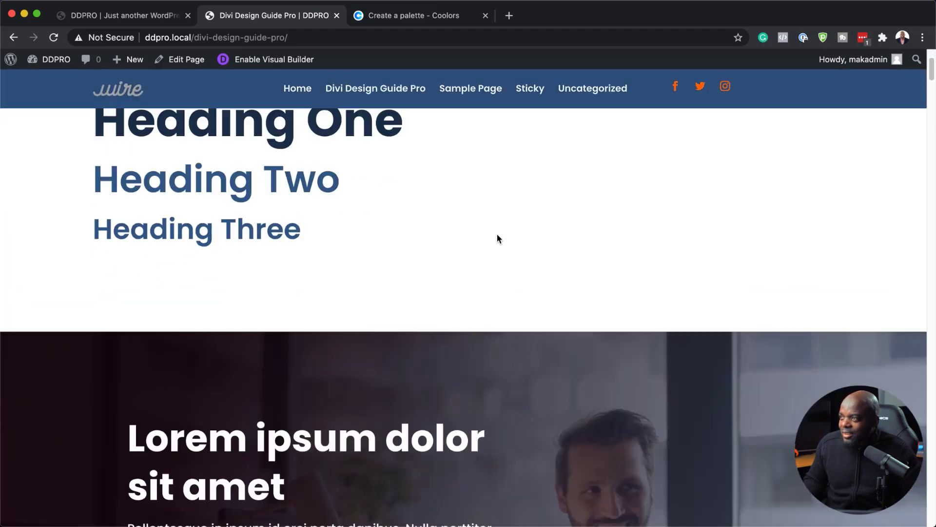
scroll(496, 238, up, 8)
scroll(498, 239, up, 4)
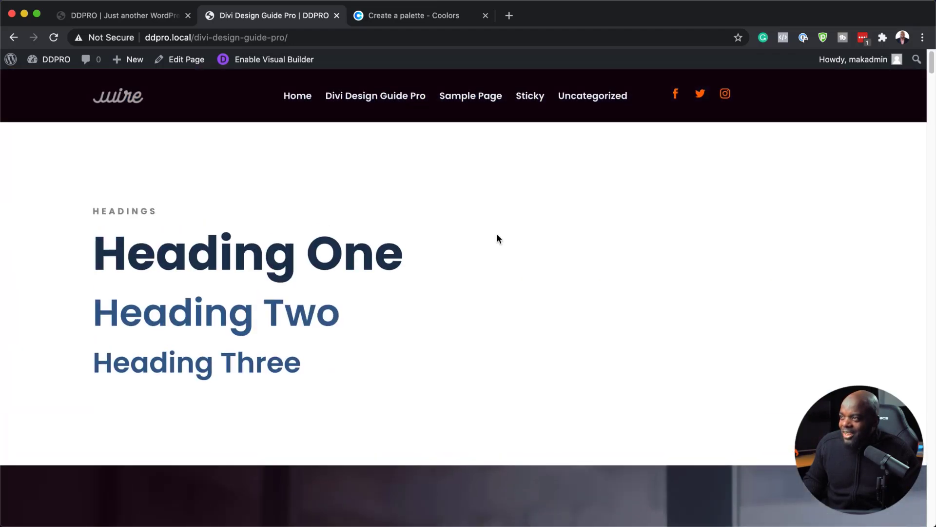
scroll(497, 239, down, 11)
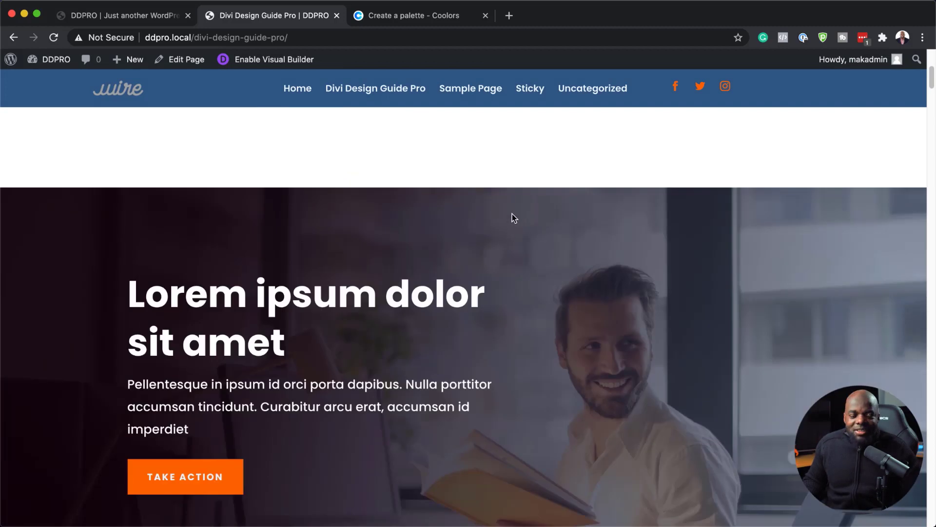
scroll(509, 166, up, 5)
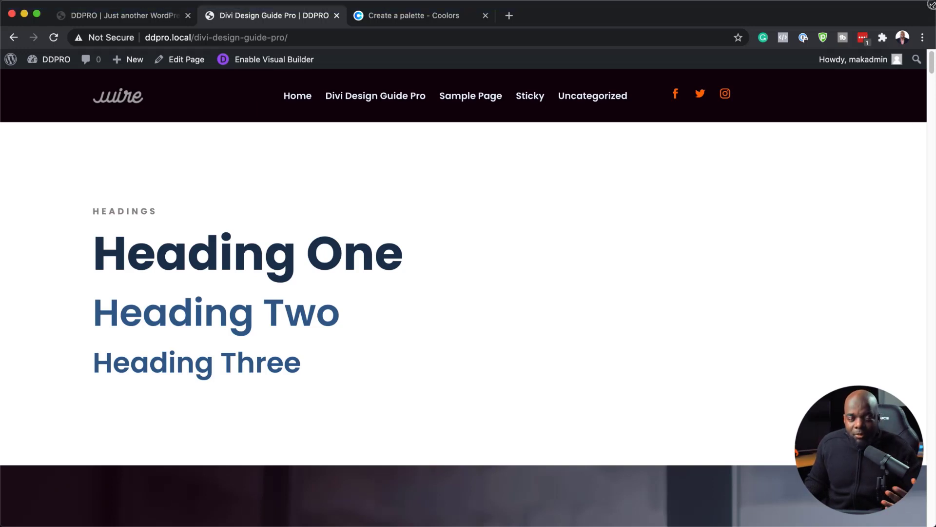
Step: Narrow the browser window to mobile width, check the header's mobile menu, and restore the wide window
drag(931, 5, 126, 3)
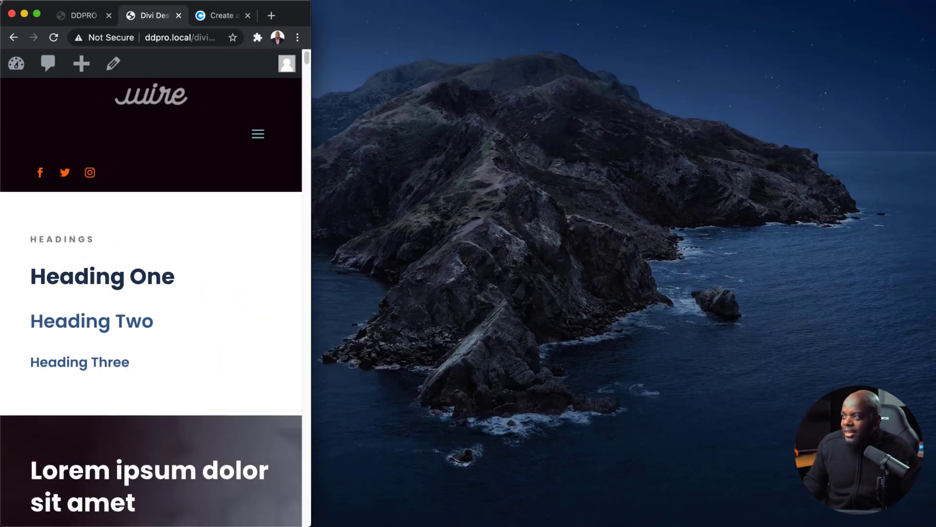
click(257, 137)
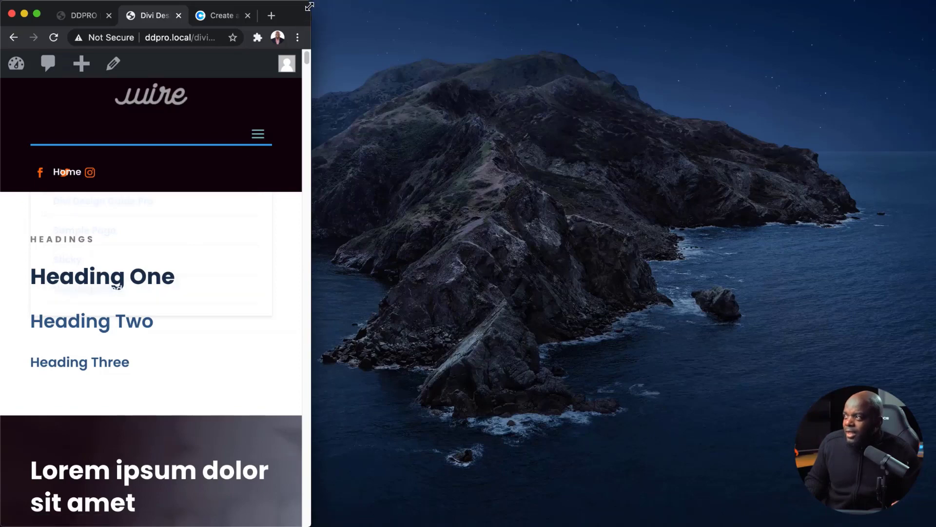
key(ctrl+alt+Left)
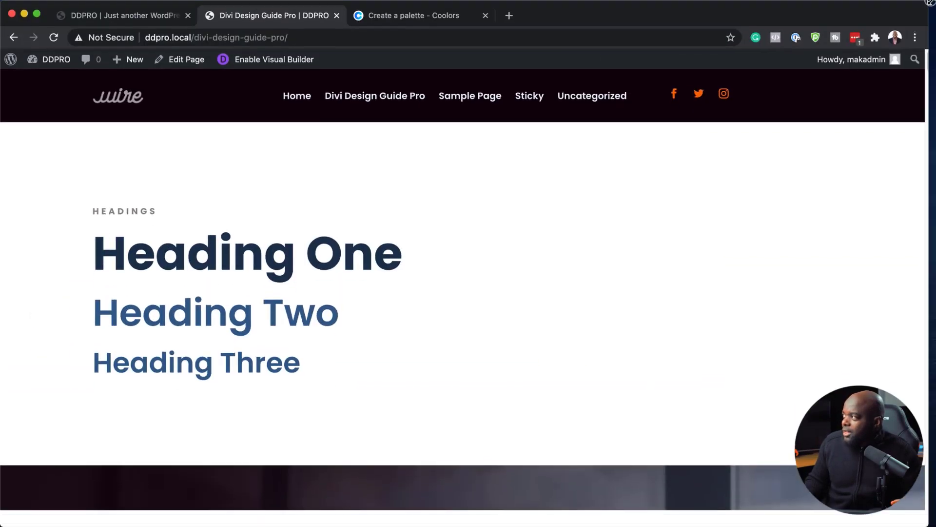
Step: Return to the Divi Theme Builder through the WordPress dashboard and open the global header layout for editing
mouse_move(64, 63)
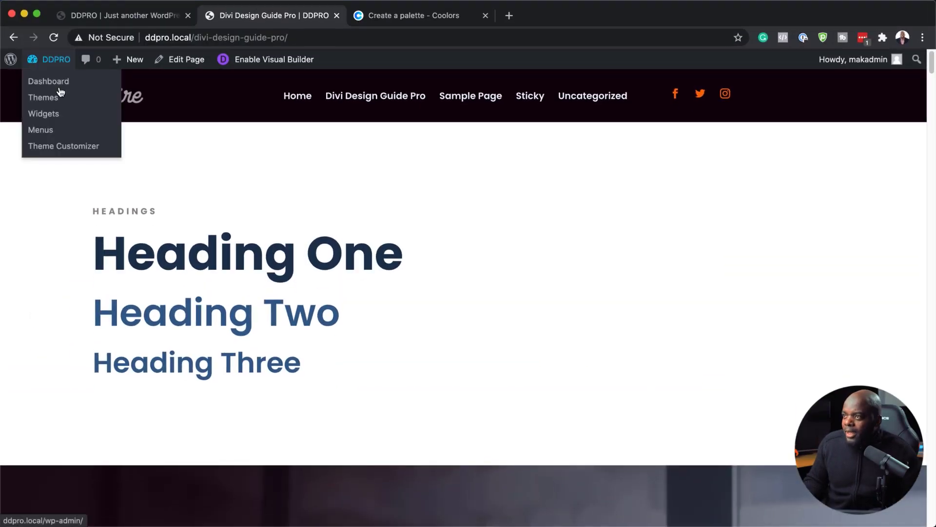
click(60, 86)
mouse_move(38, 389)
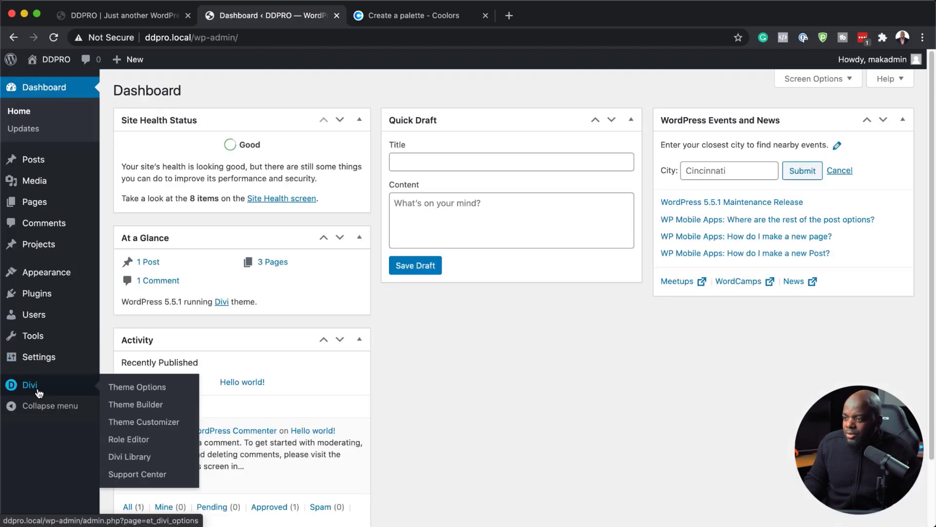
click(135, 406)
click(176, 222)
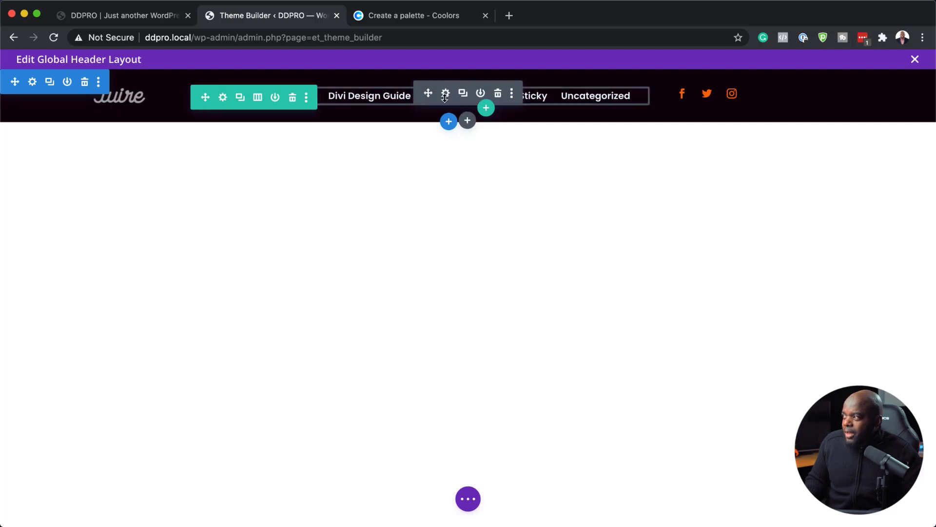
Step: In the header menu module's design settings, set the dropdown background color to the saved black and the line color to translucent gray
click(448, 95)
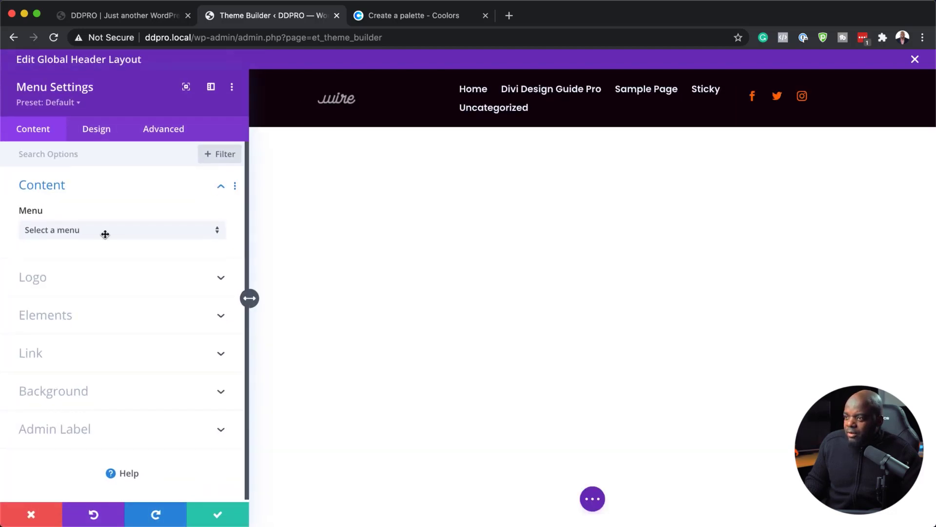
click(107, 134)
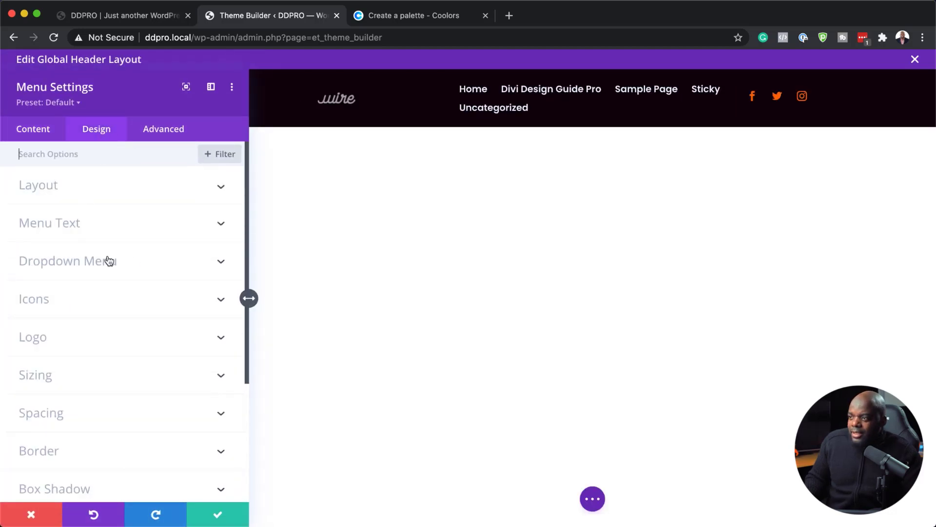
click(135, 261)
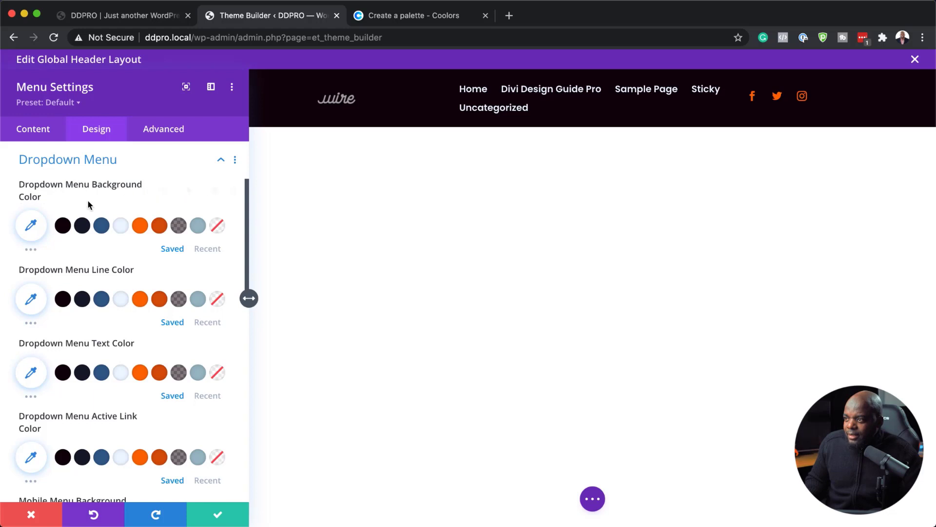
click(63, 230)
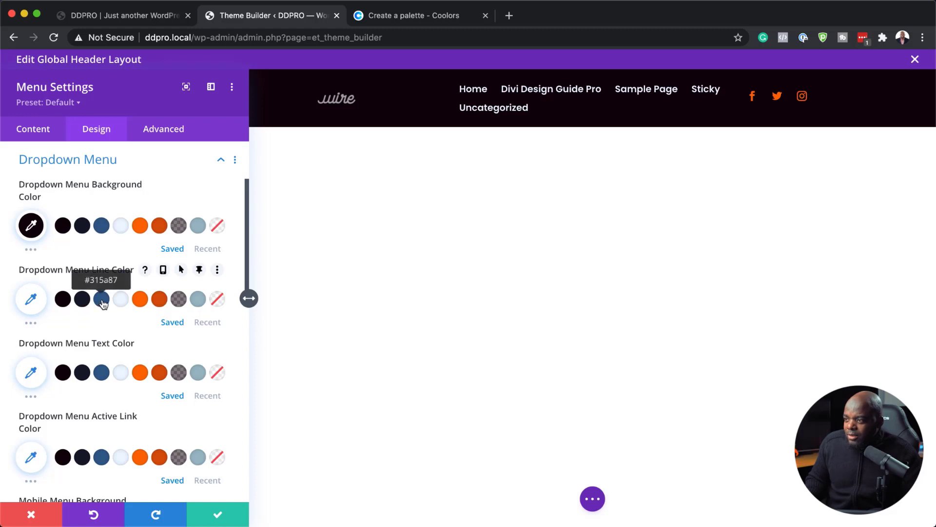
click(179, 298)
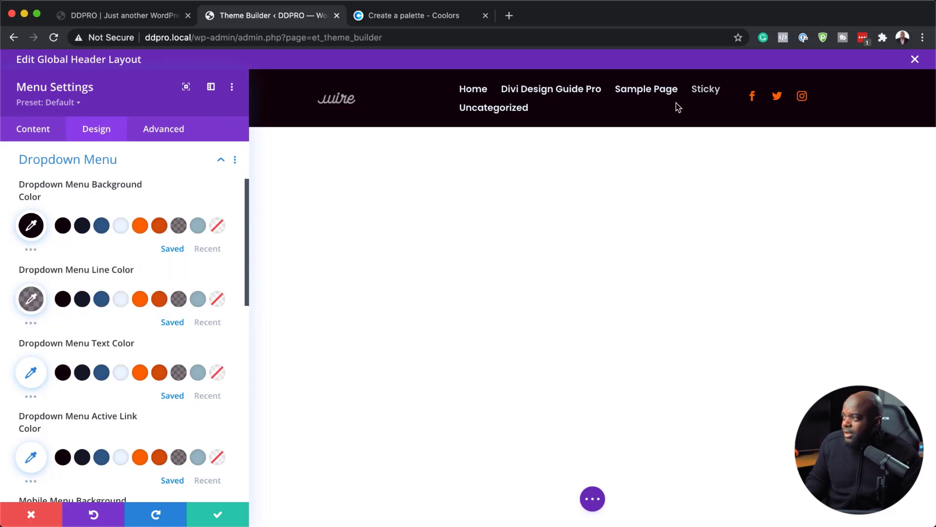
Step: Set the dropdown menu's text color to the saved off-white and its active link color to saved orange #ff6700
scroll(90, 303, down, 1)
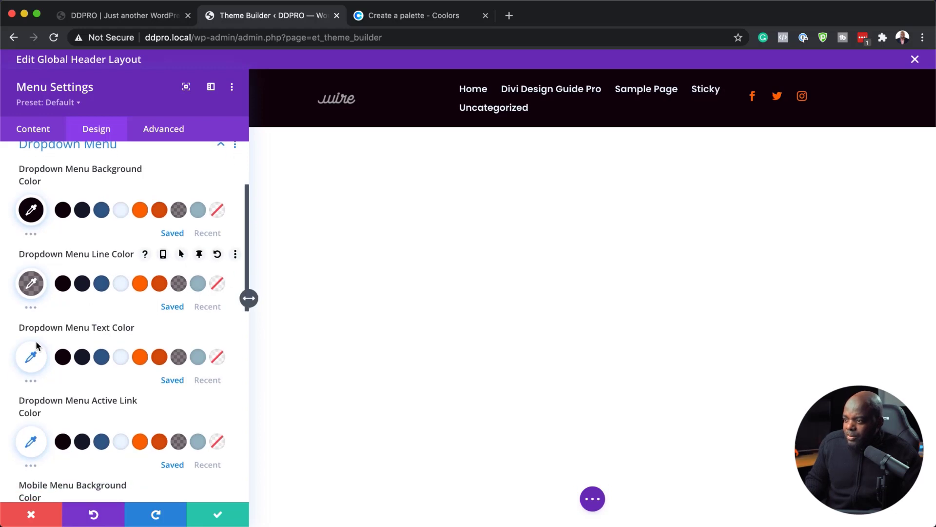
click(122, 359)
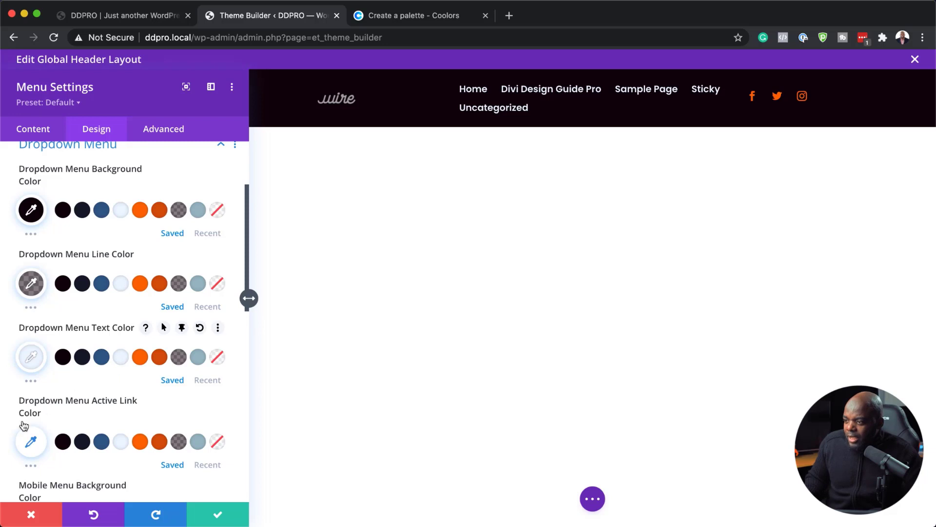
click(140, 442)
scroll(141, 444, down, 2)
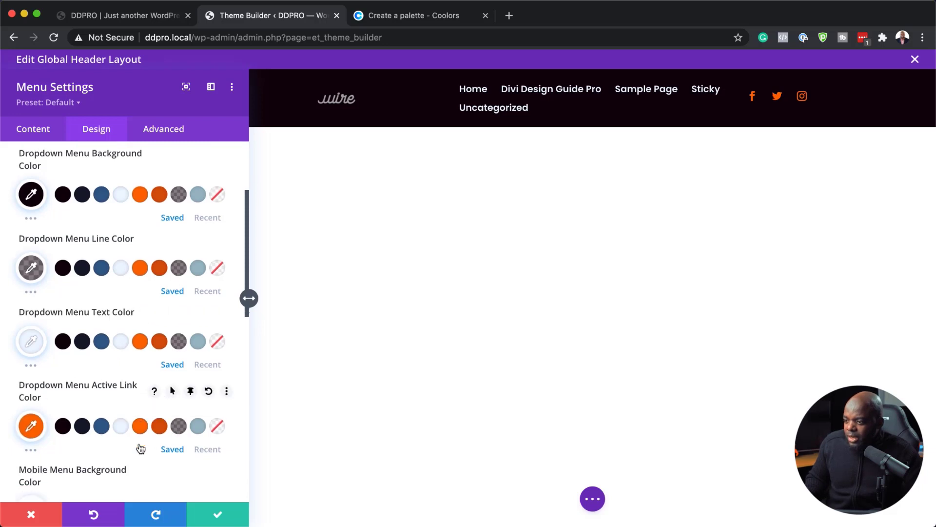
Step: Set the mobile menu background color to saved dark orange #d74e09 and its text color to the saved off-white, and save the module settings
scroll(141, 447, down, 1)
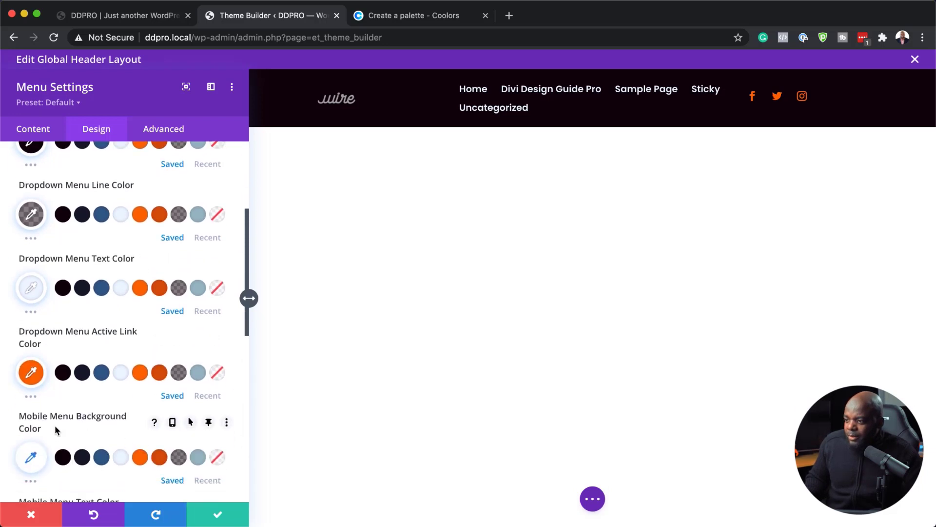
scroll(150, 449, down, 4)
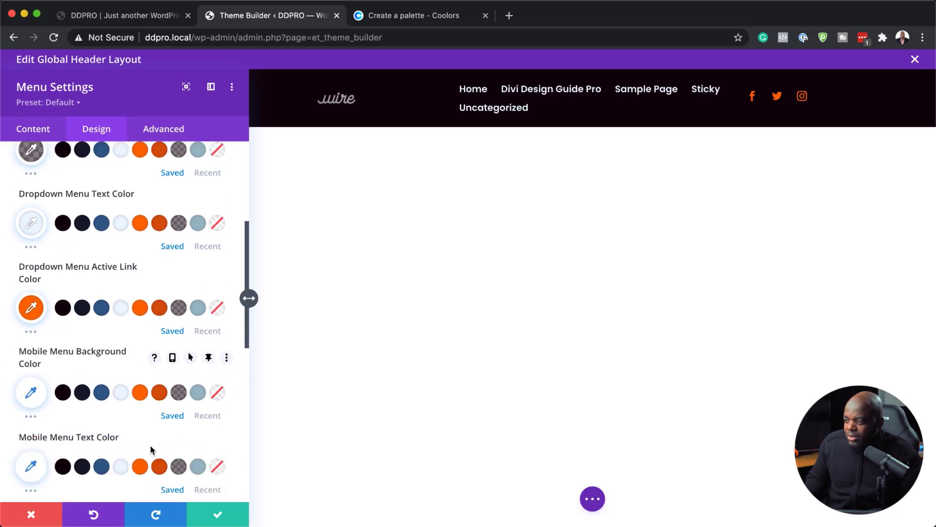
click(159, 367)
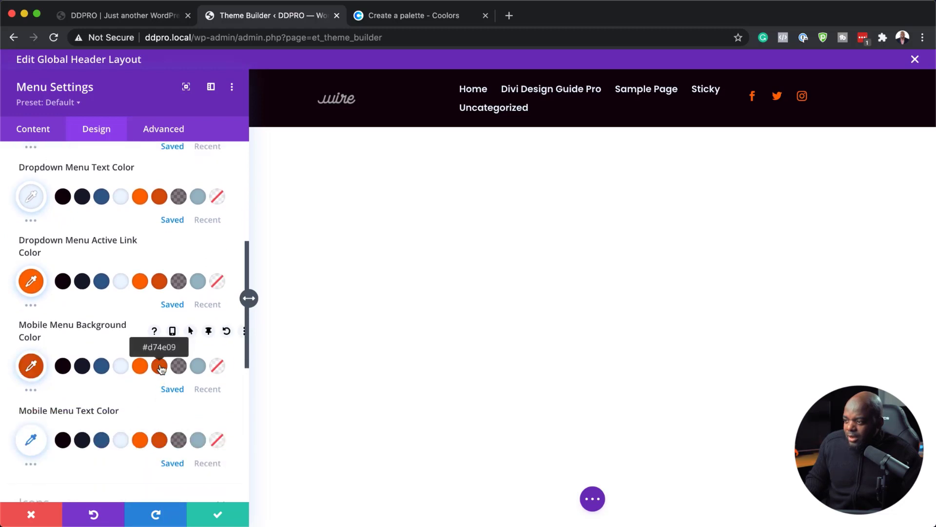
scroll(161, 429, down, 2)
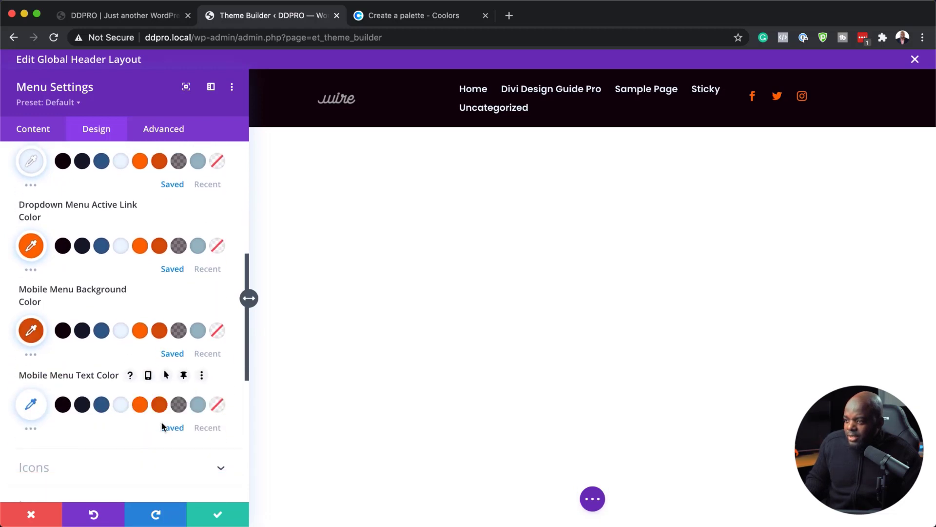
click(122, 405)
scroll(124, 412, down, 5)
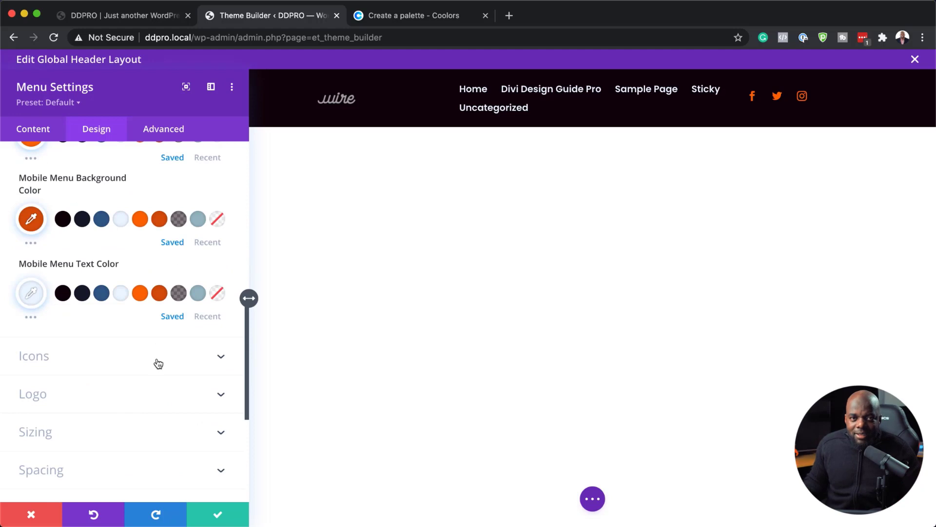
click(218, 516)
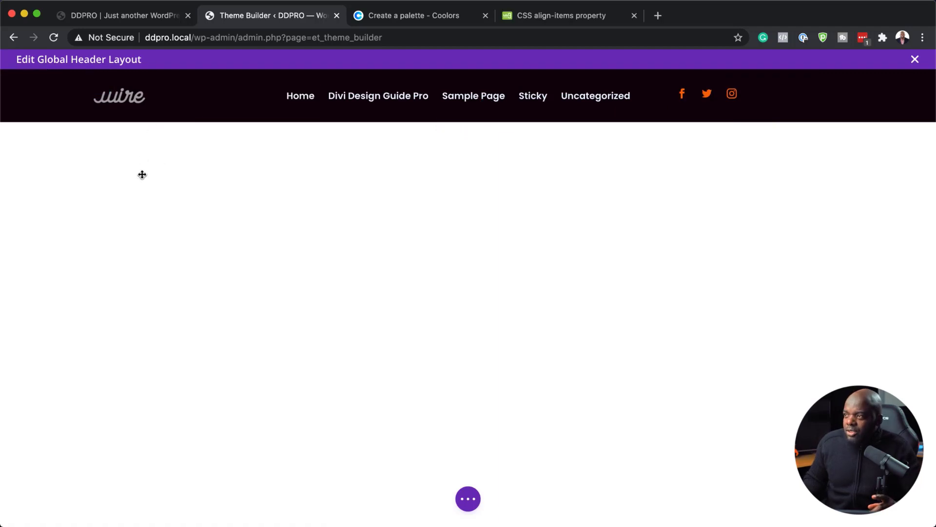
Step: In the header row's custom CSS, give the main element the tablet-specific code "display: flex; align-items: center;"
mouse_move(211, 96)
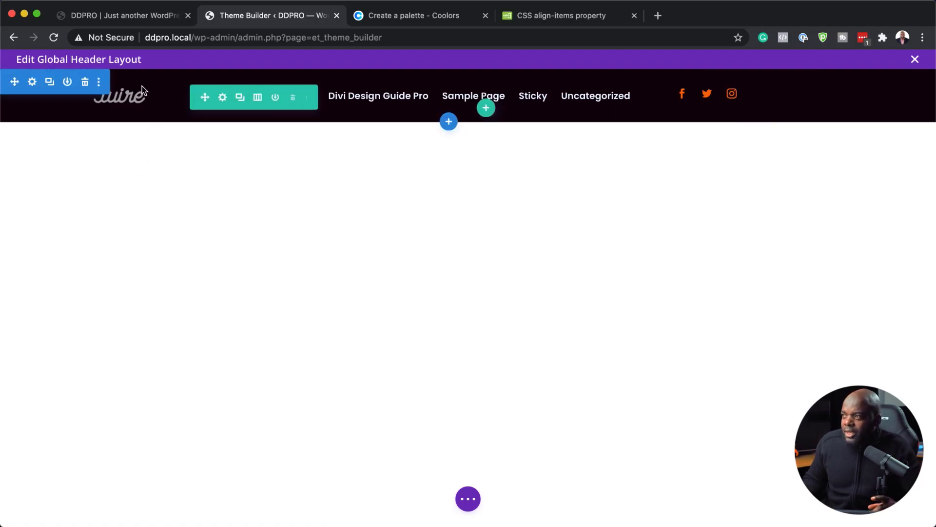
click(223, 98)
click(163, 129)
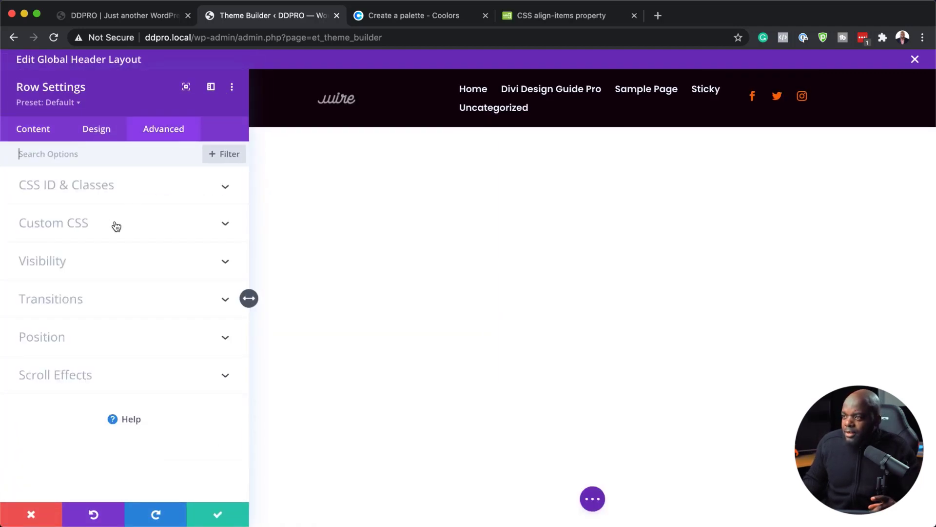
click(81, 225)
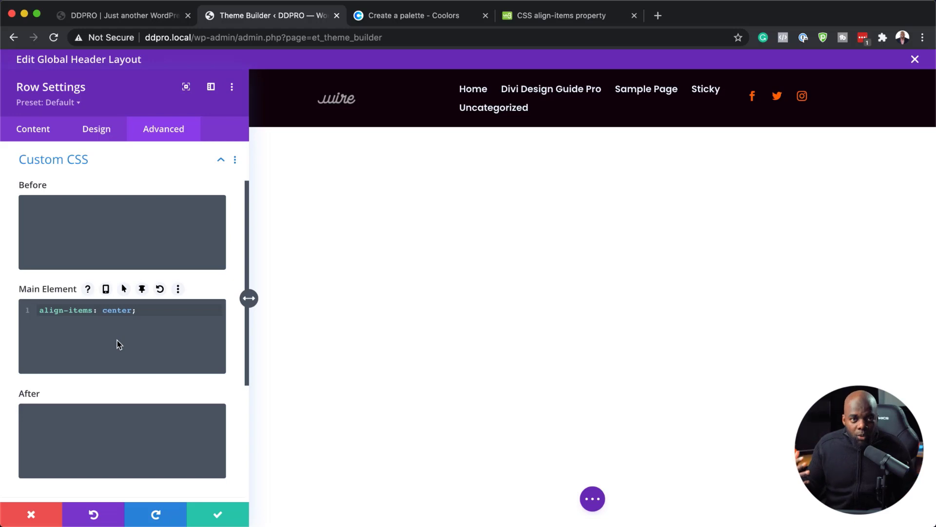
click(106, 290)
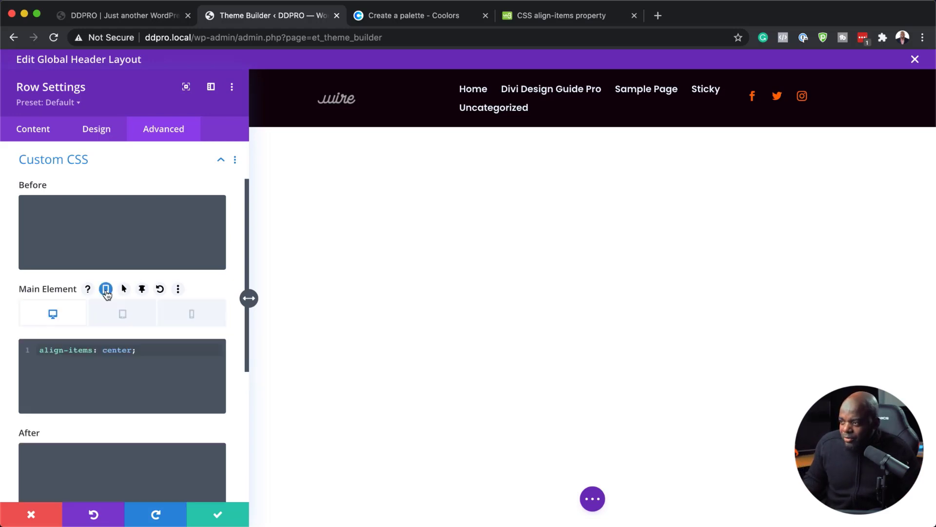
click(131, 320)
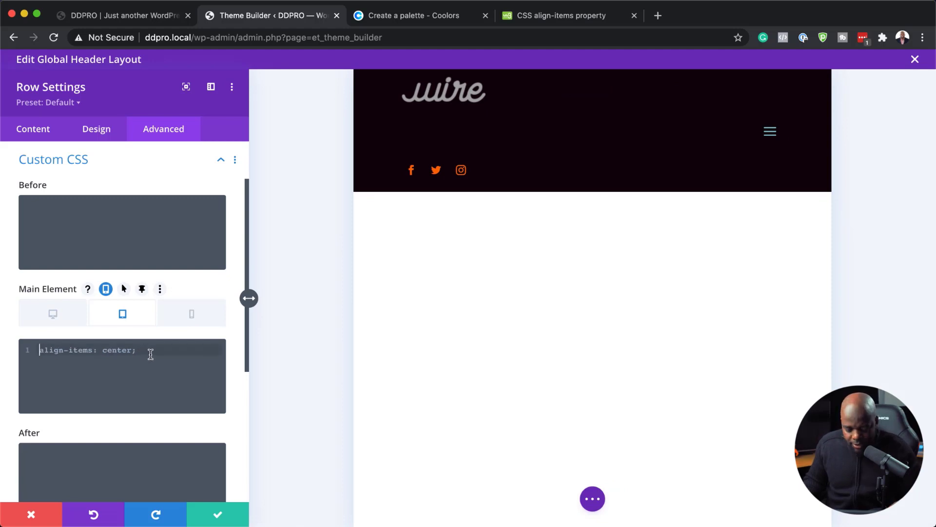
text(display: flex;   align-items: center;)
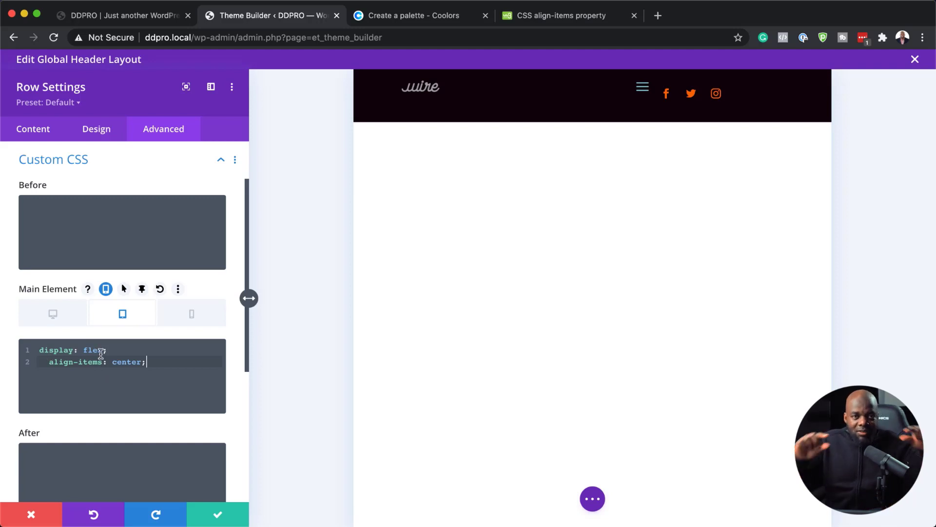
Step: Check the main element CSS for phones, and save the row settings, header layout and Theme Builder changes
click(191, 316)
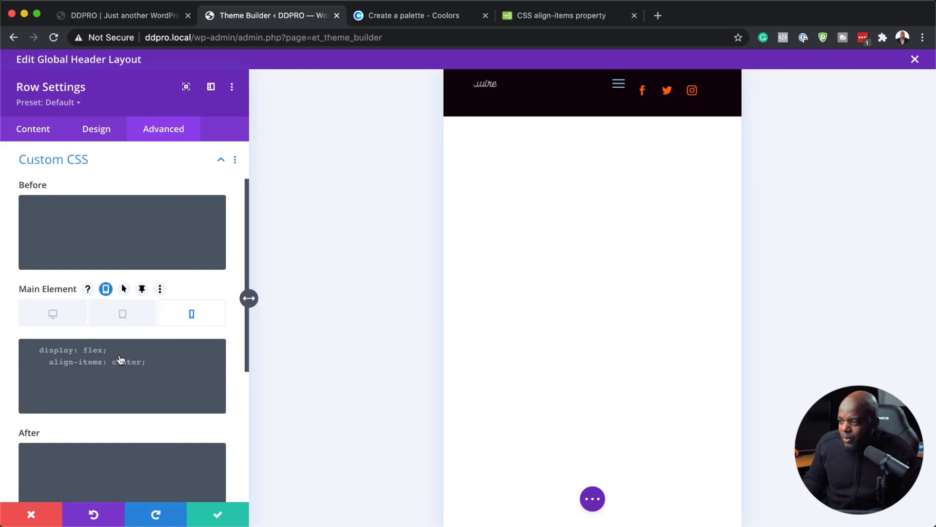
click(53, 352)
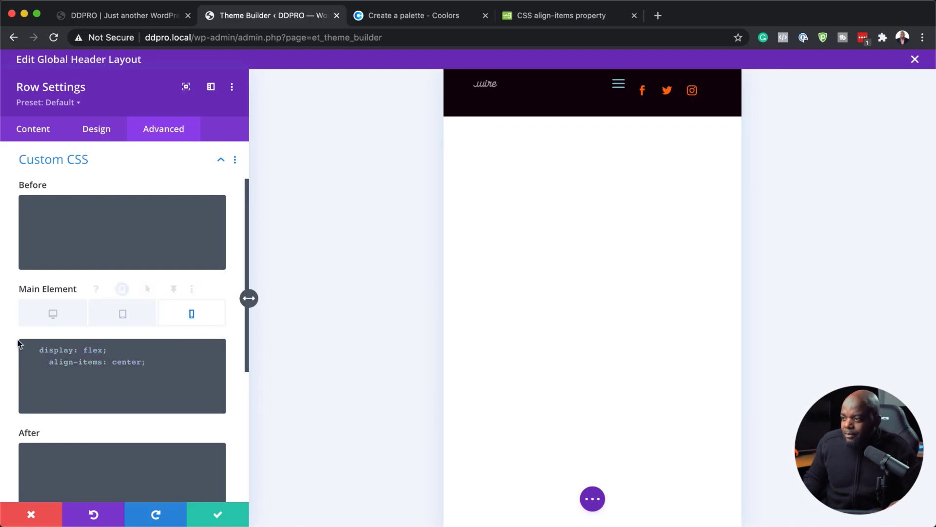
click(216, 518)
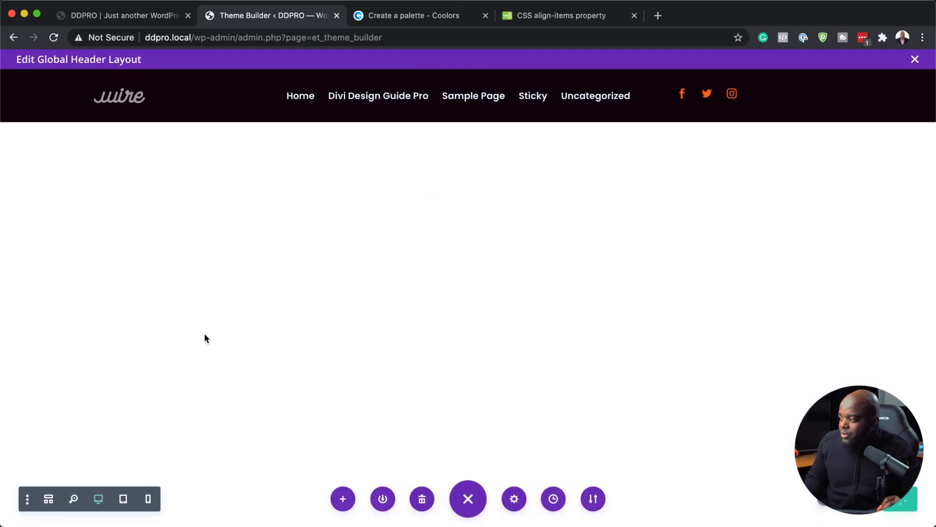
click(915, 59)
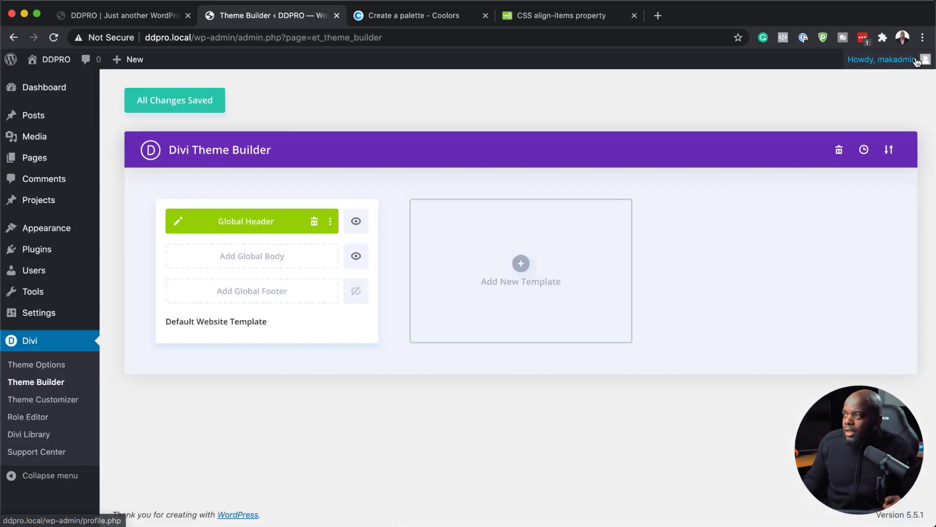
click(185, 106)
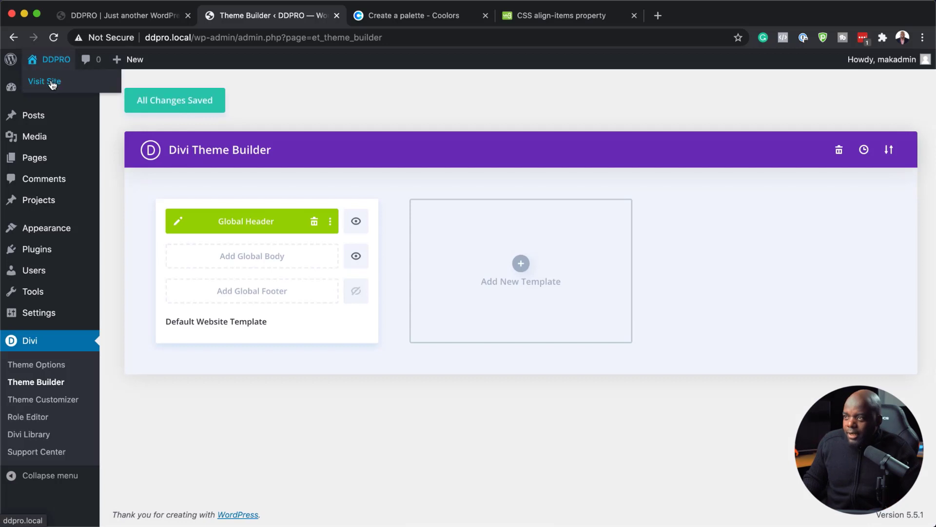
Step: Open the site's Divi Design Guide Pro page in a new tab and check its expanded mobile menu at phone width, restoring the wide window
super+click(50, 83)
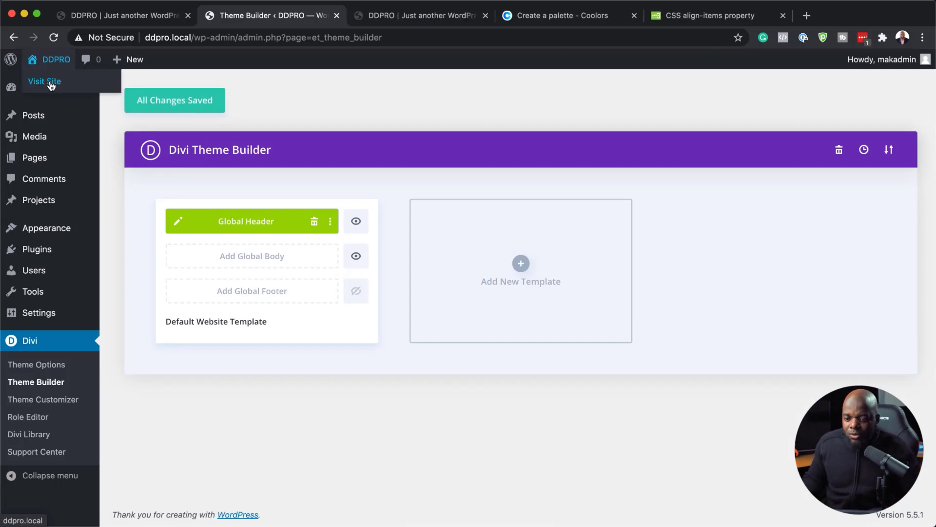
click(428, 19)
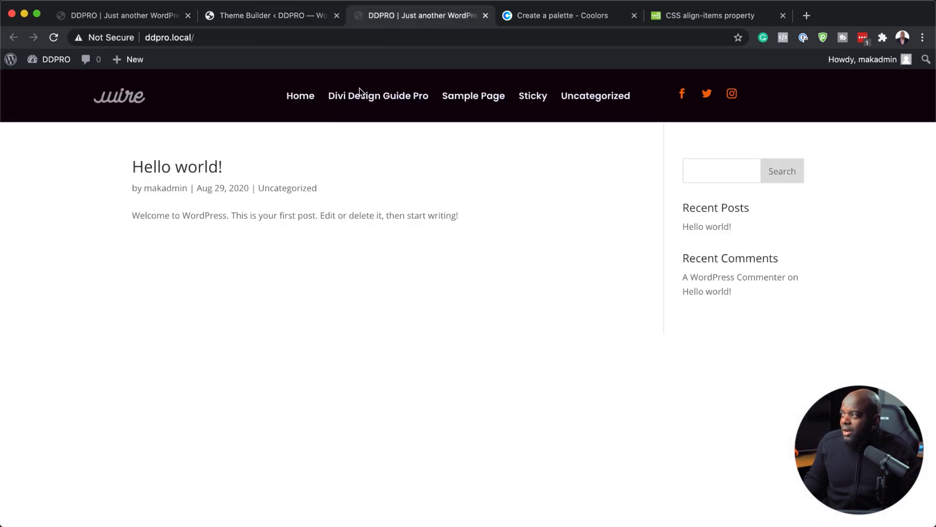
click(411, 94)
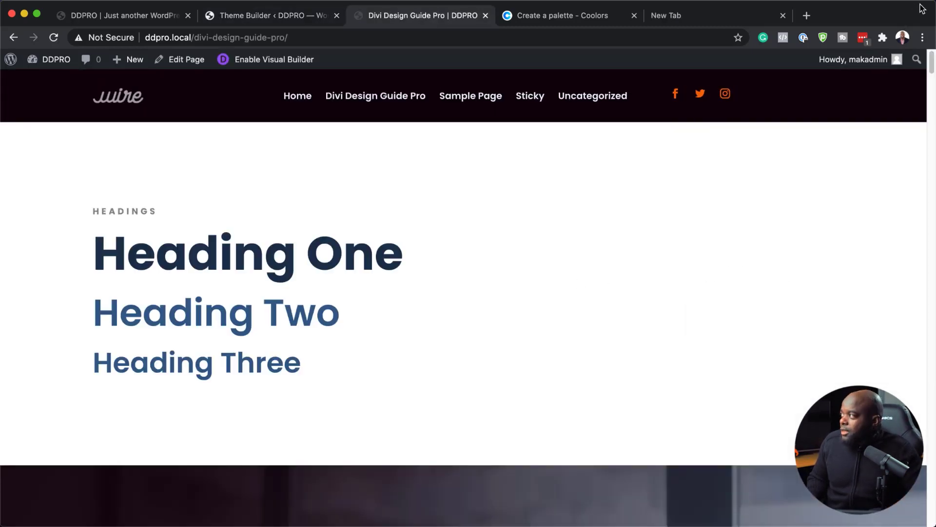
drag(929, 5, 287, 2)
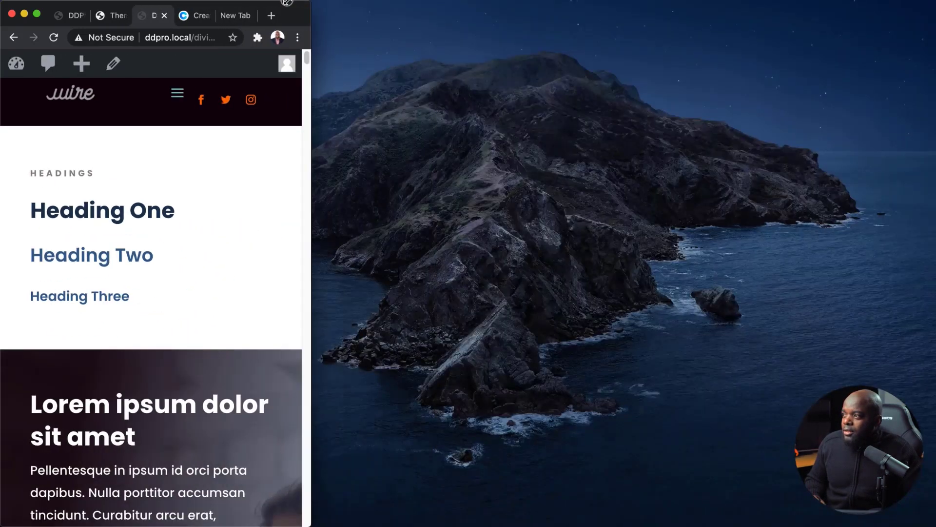
click(183, 98)
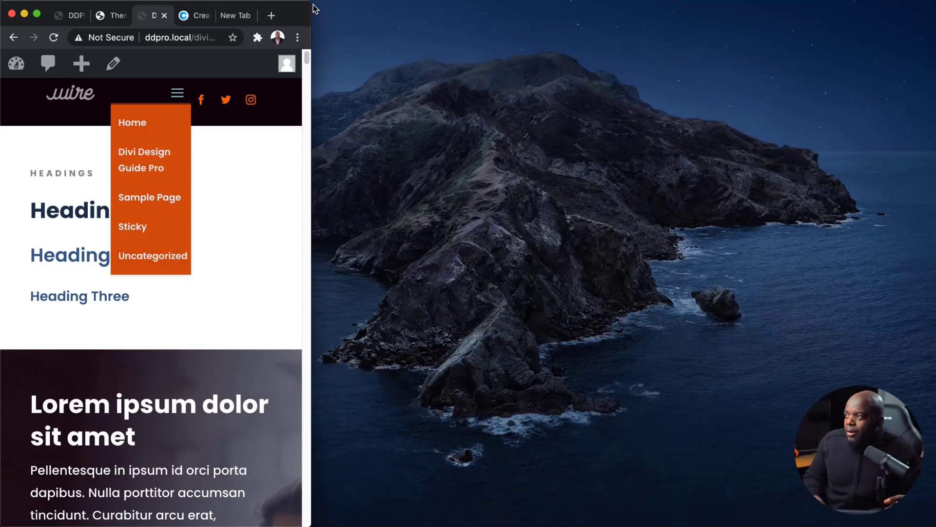
drag(310, 5, 933, 19)
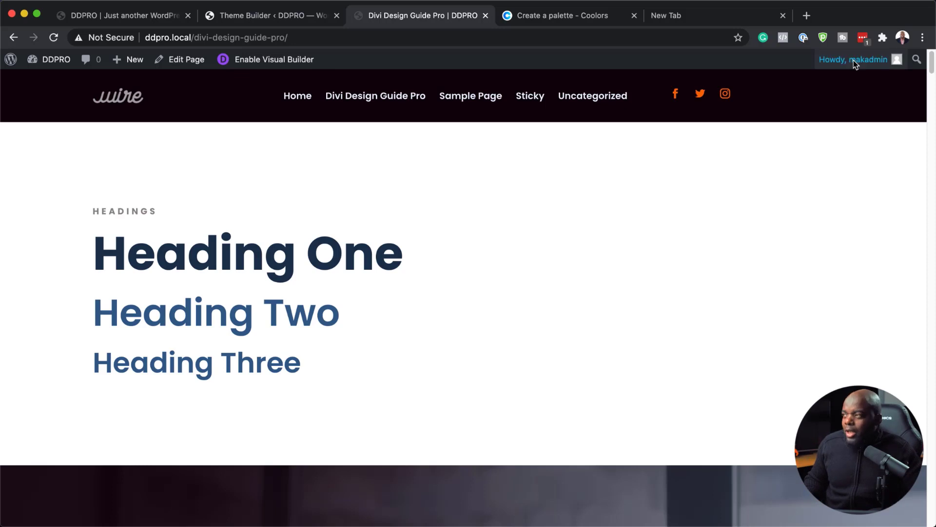
Step: Reopen the global header layout, disable the row's social icons column on phones, and save the changes
click(273, 19)
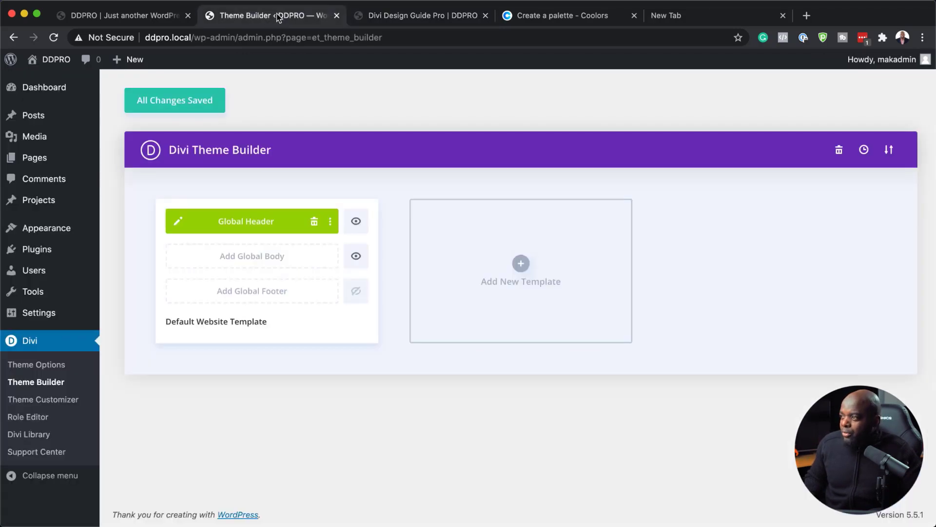
click(178, 223)
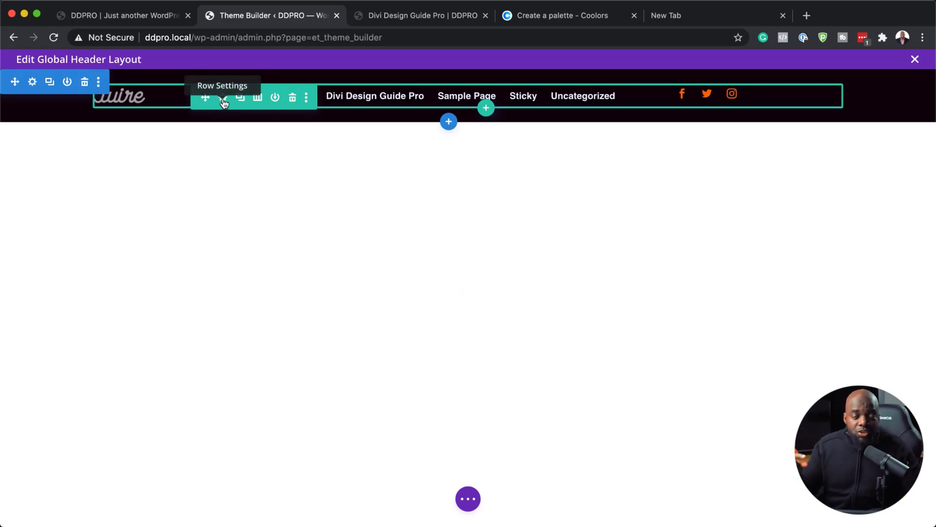
click(223, 99)
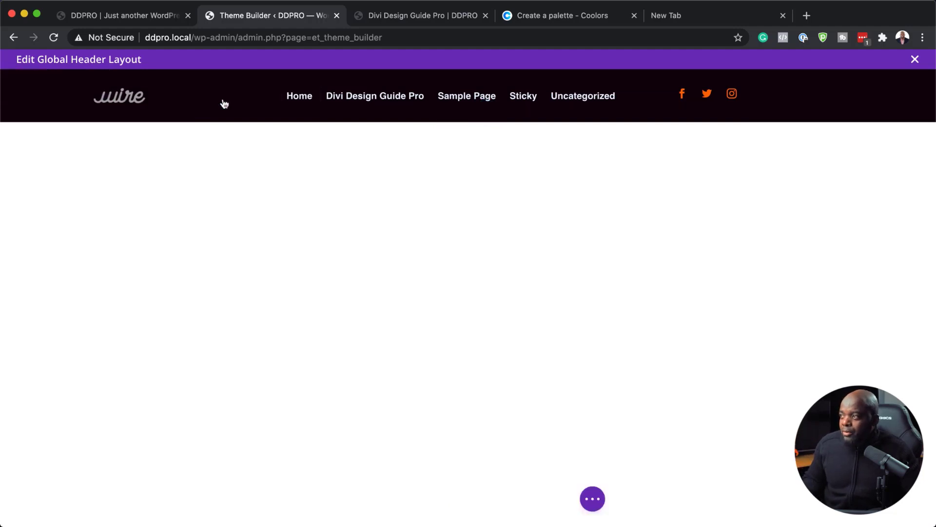
click(31, 305)
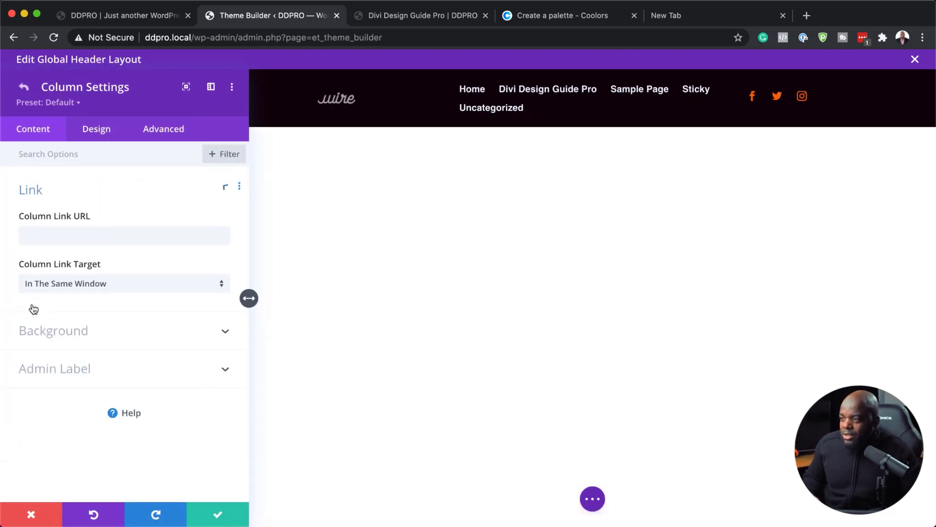
click(157, 135)
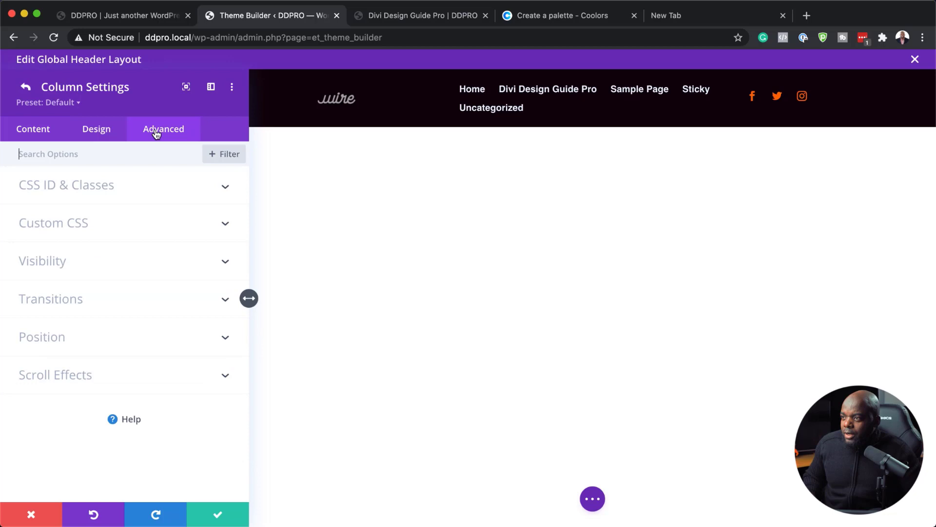
click(78, 263)
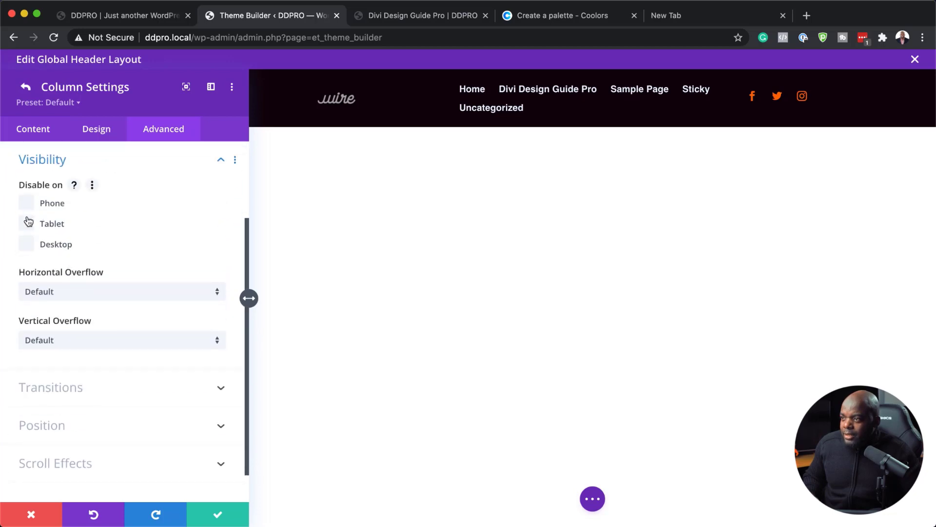
click(28, 204)
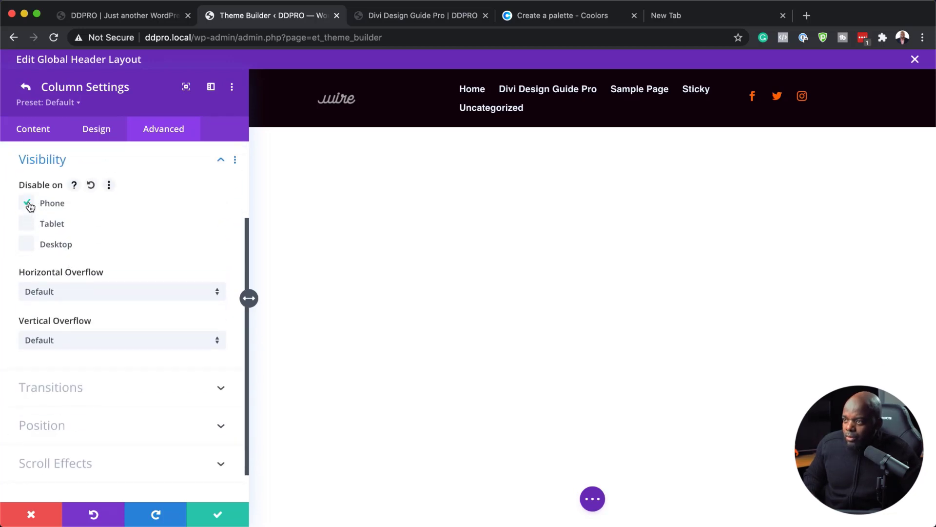
click(219, 520)
click(218, 516)
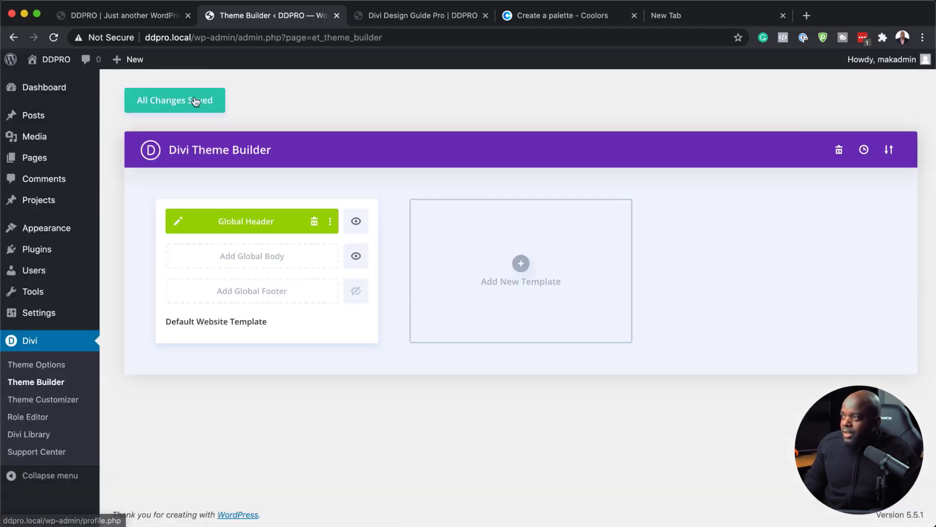
Step: Reload the Divi Design Guide Pro page and recheck the header and expanded menu at phone width, restoring the wide window
click(409, 17)
click(53, 37)
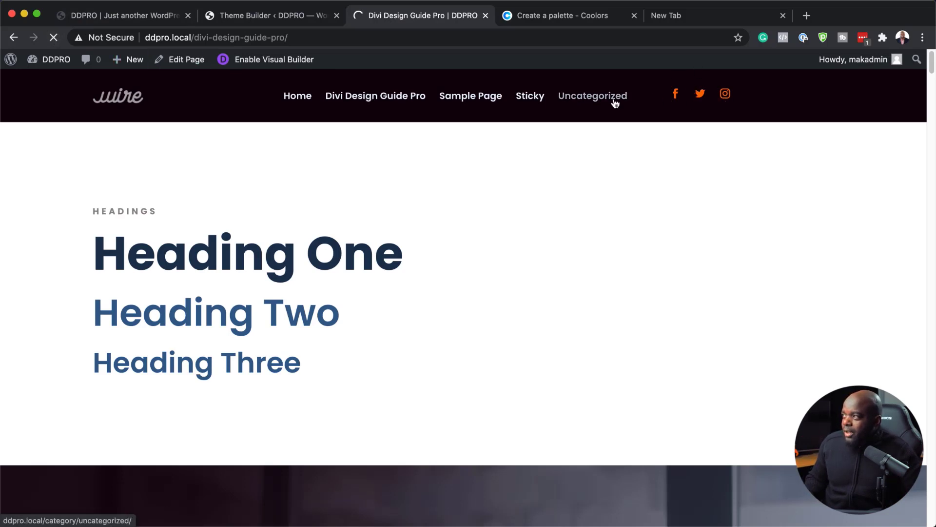
drag(932, 5, 273, 2)
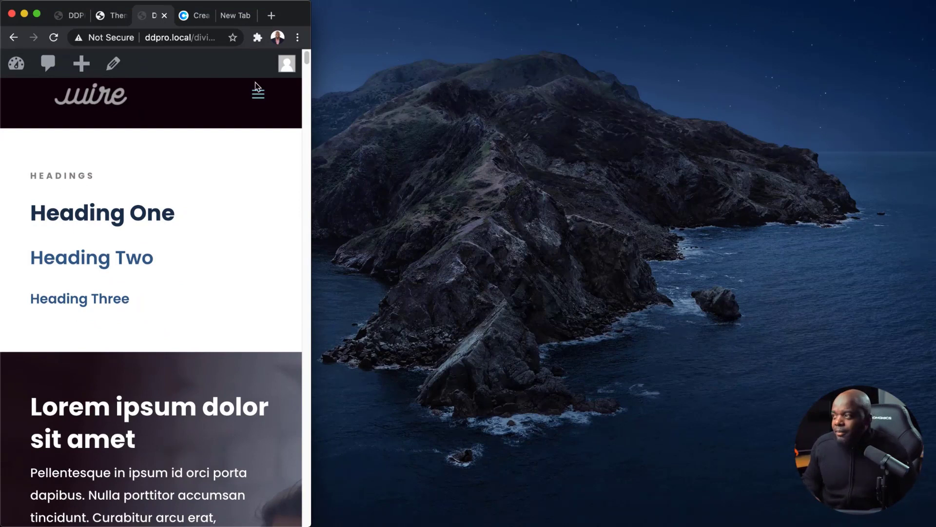
click(258, 97)
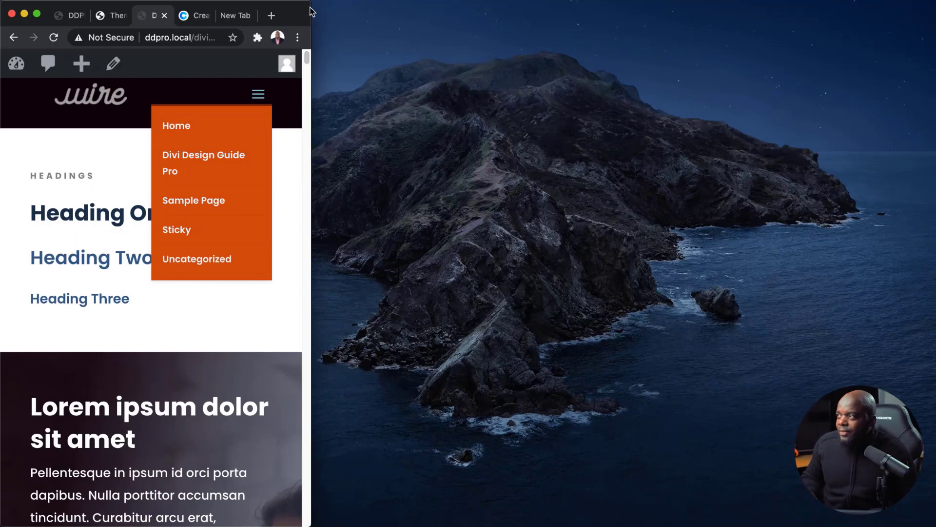
drag(311, 7, 934, 4)
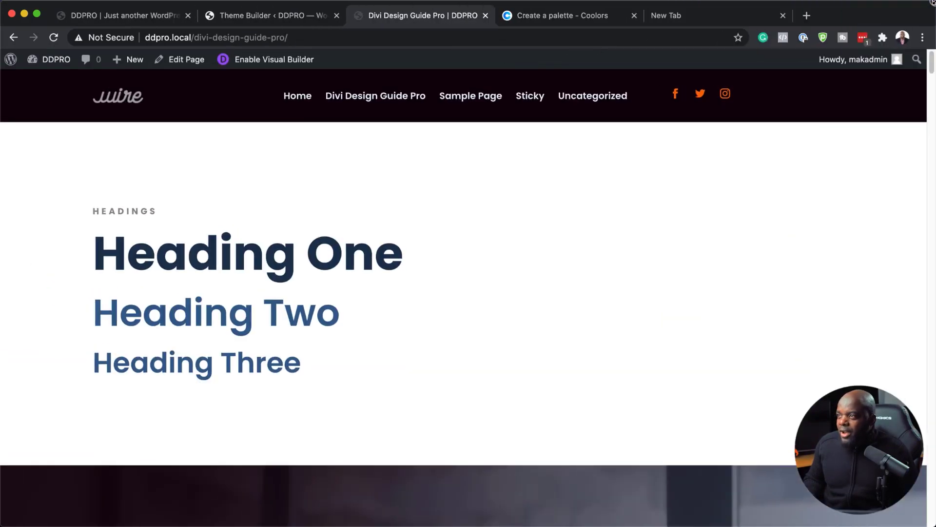